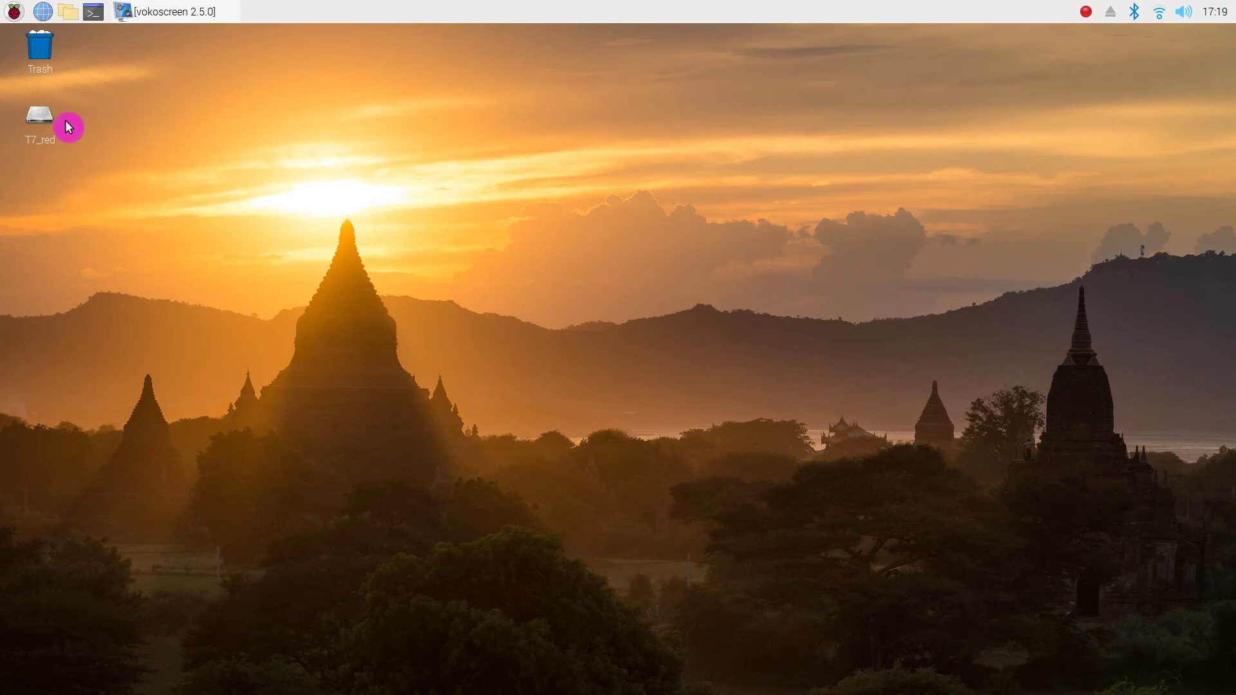
Step: Launch Chromium from the globe icon in the taskbar
left_click(43, 13)
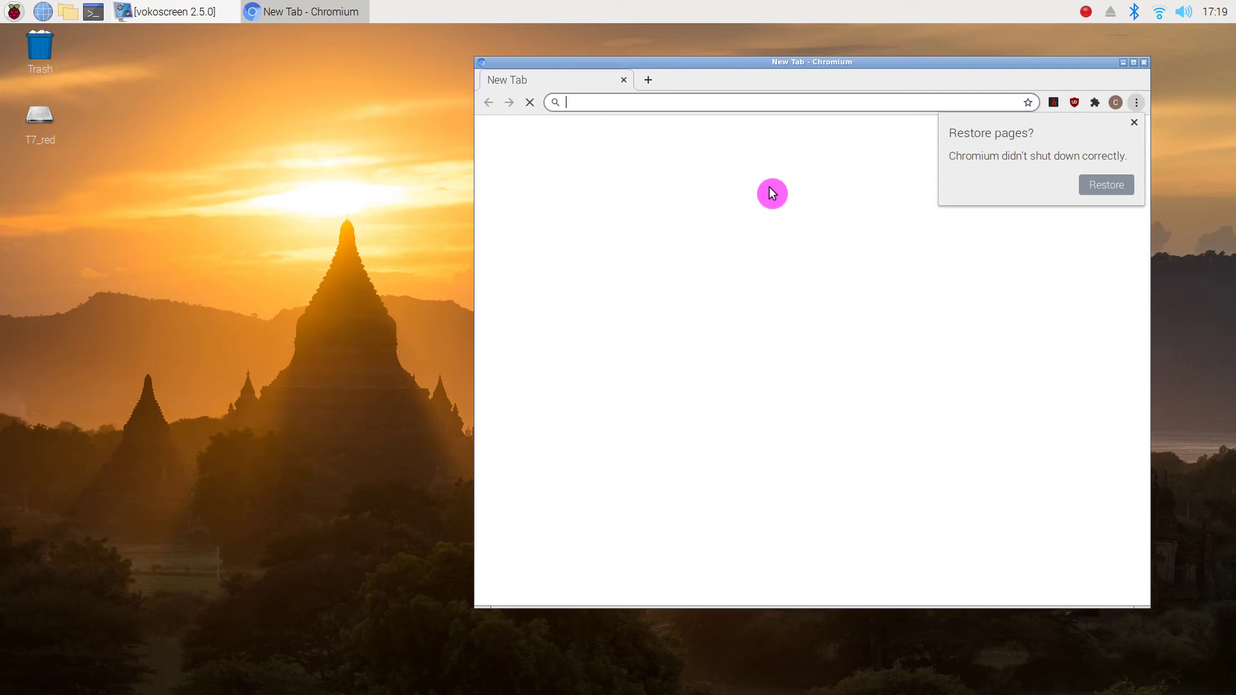
Step: Open the bDMZ theme page on gnome-look.org, dismiss the restore-pages prompt, and scroll down
left_click(745, 290)
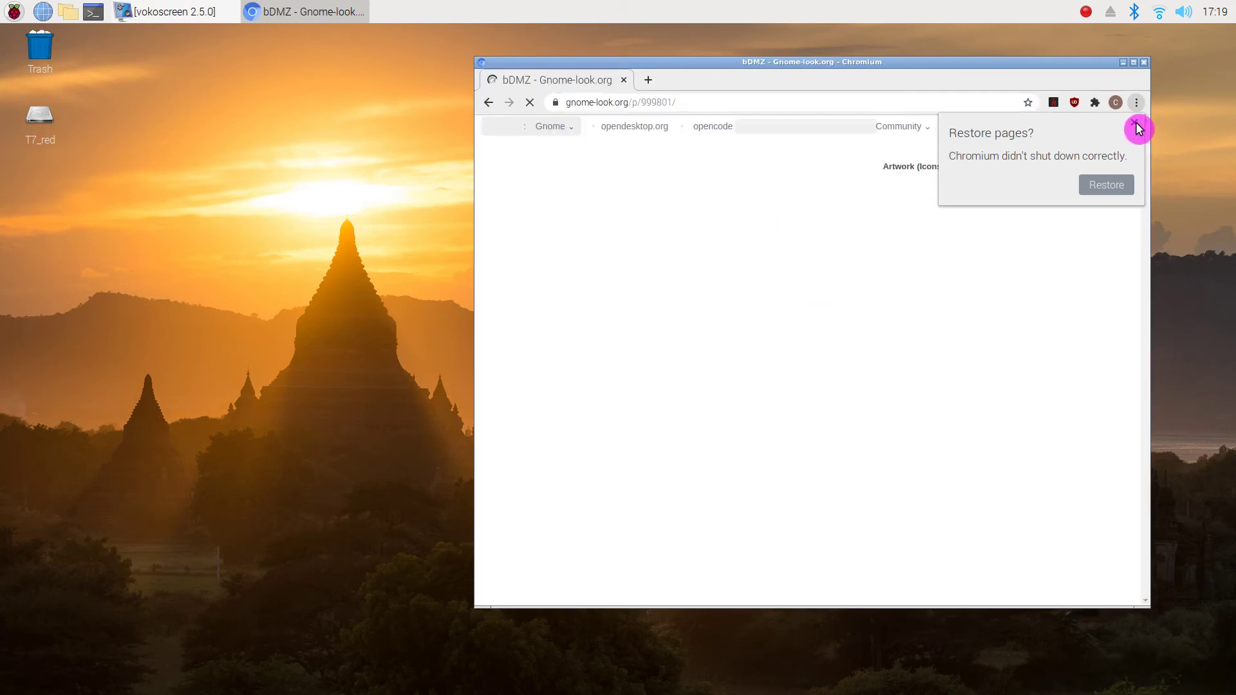
left_click(1134, 122)
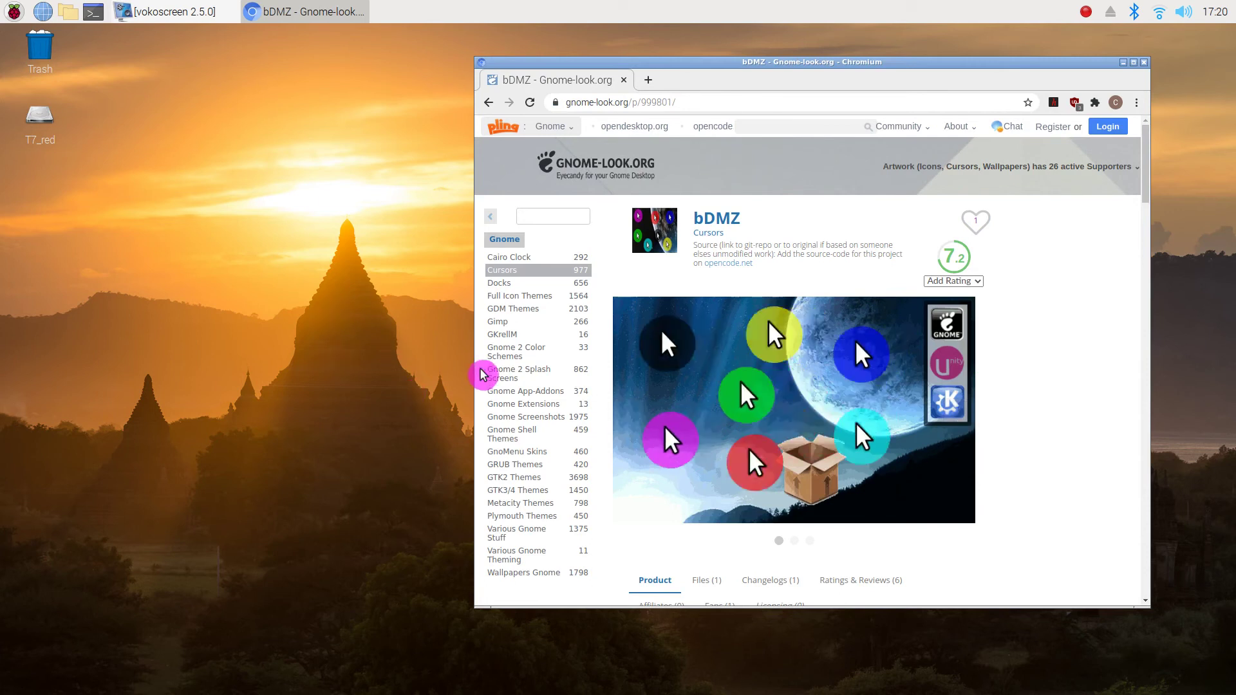
mouse_move(711, 469)
scroll(708, 469, "down", 5)
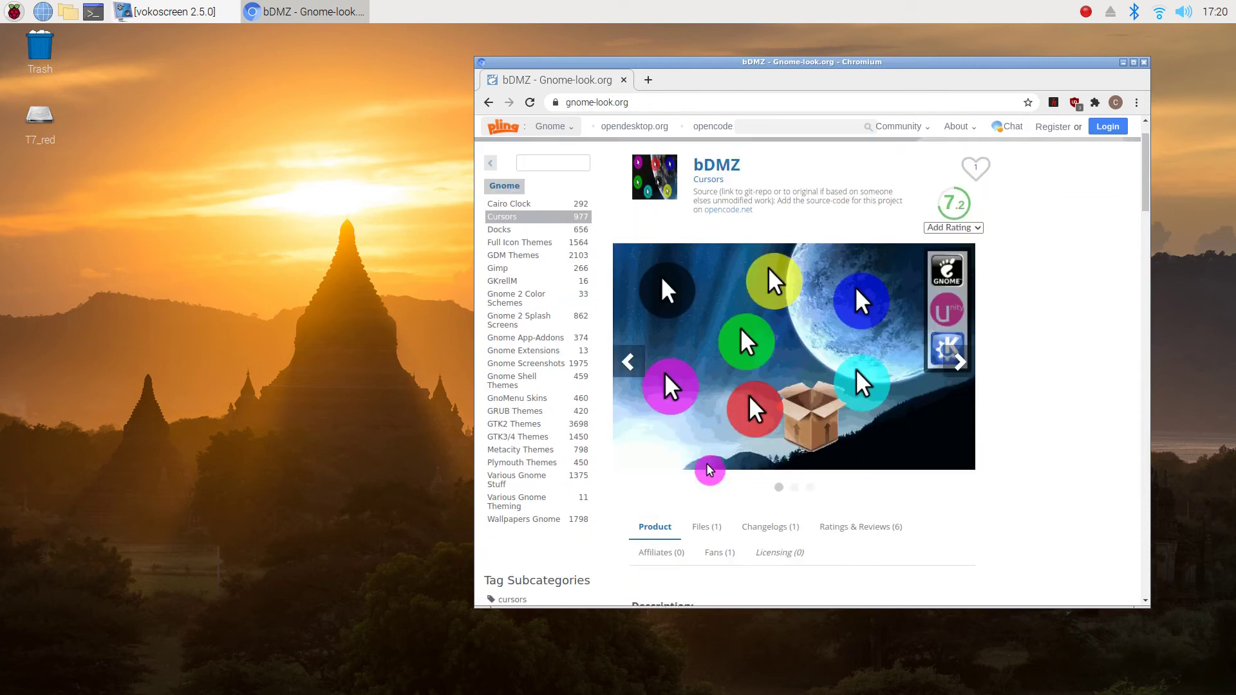
scroll(701, 458, "down", 3)
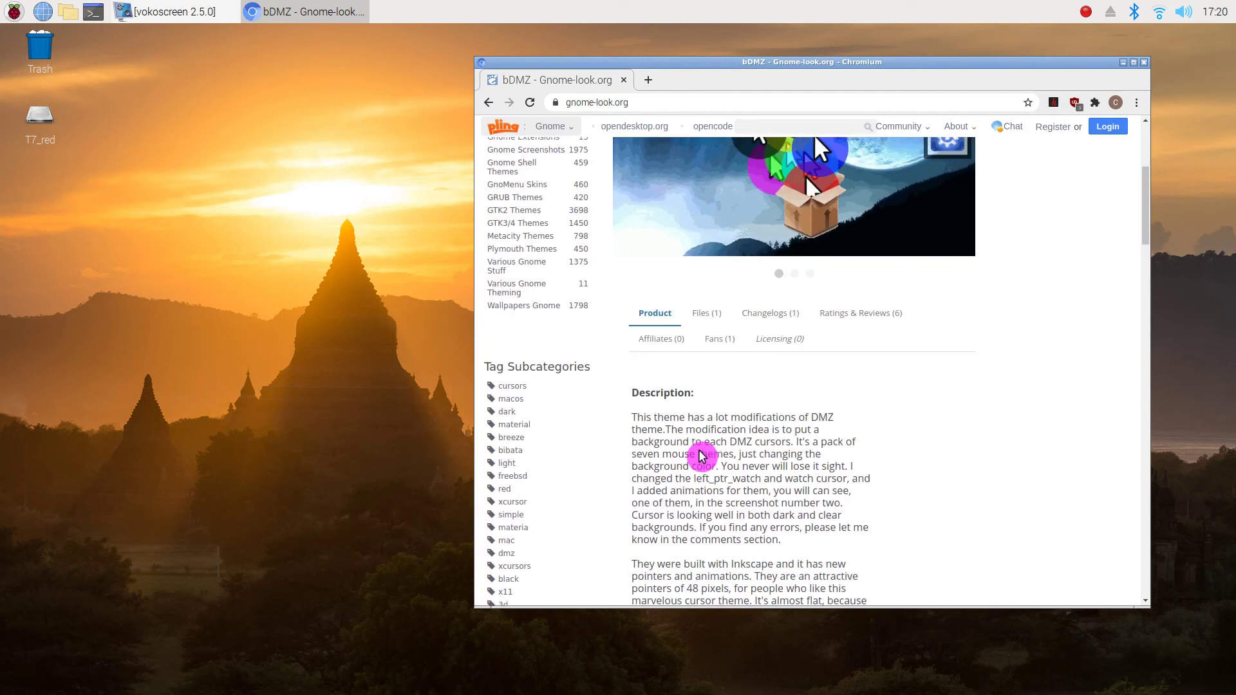
scroll(669, 340, "down", 2)
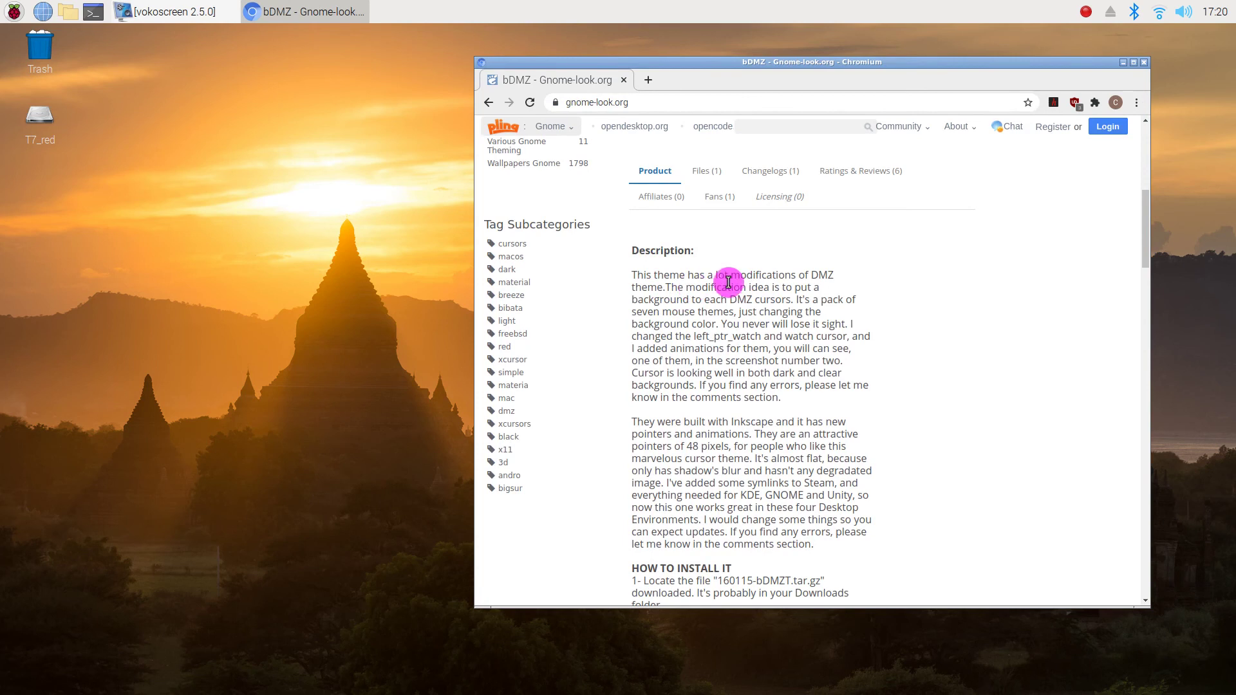
scroll(866, 361, "down", 2)
scroll(864, 364, "down", 4)
Step: Show the bDMZ Files tab listing 160115-bDMZT.tar.gz
scroll(890, 451, "up", 8)
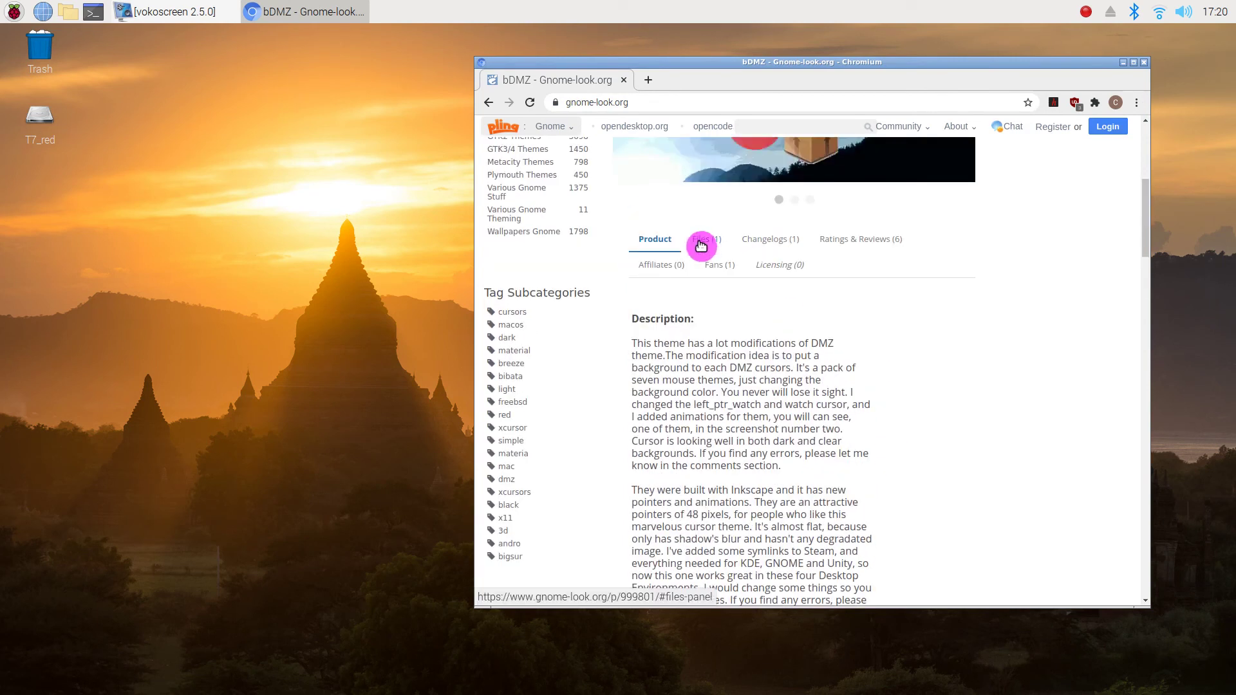
left_click(701, 243)
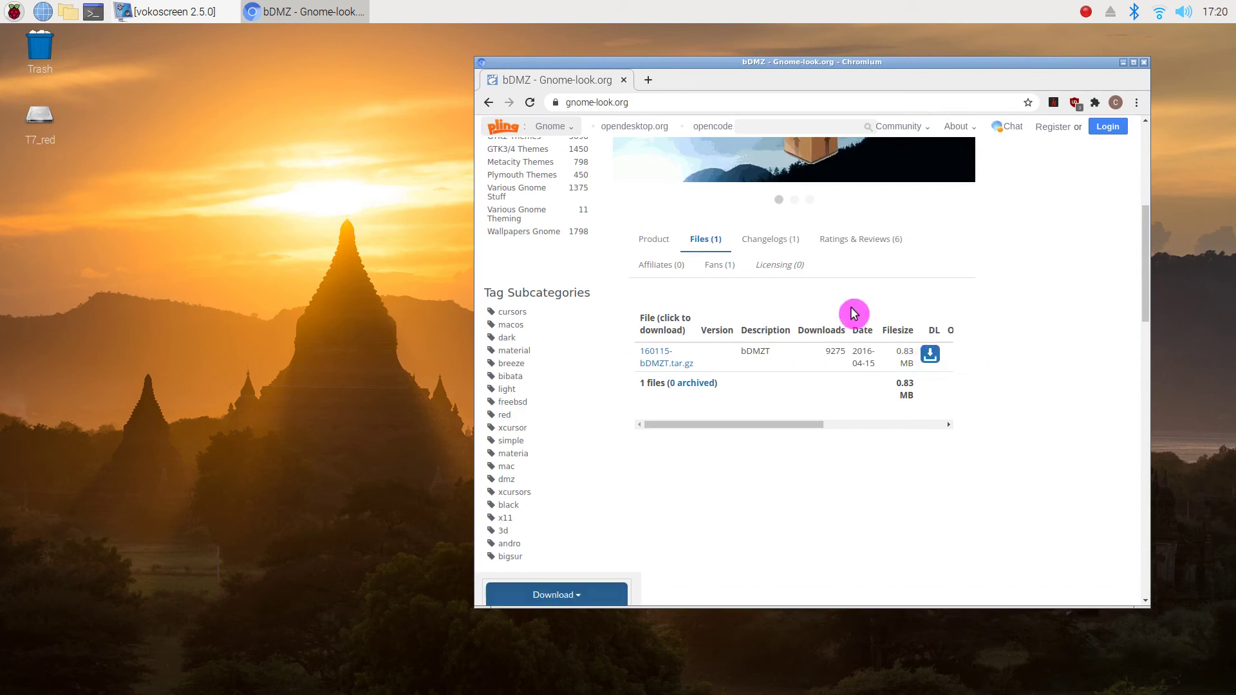
left_click(67, 20)
Step: Go into Downloads and open the bDMZT folder beside 160115-bDMZT.tar.gz
left_click(269, 288)
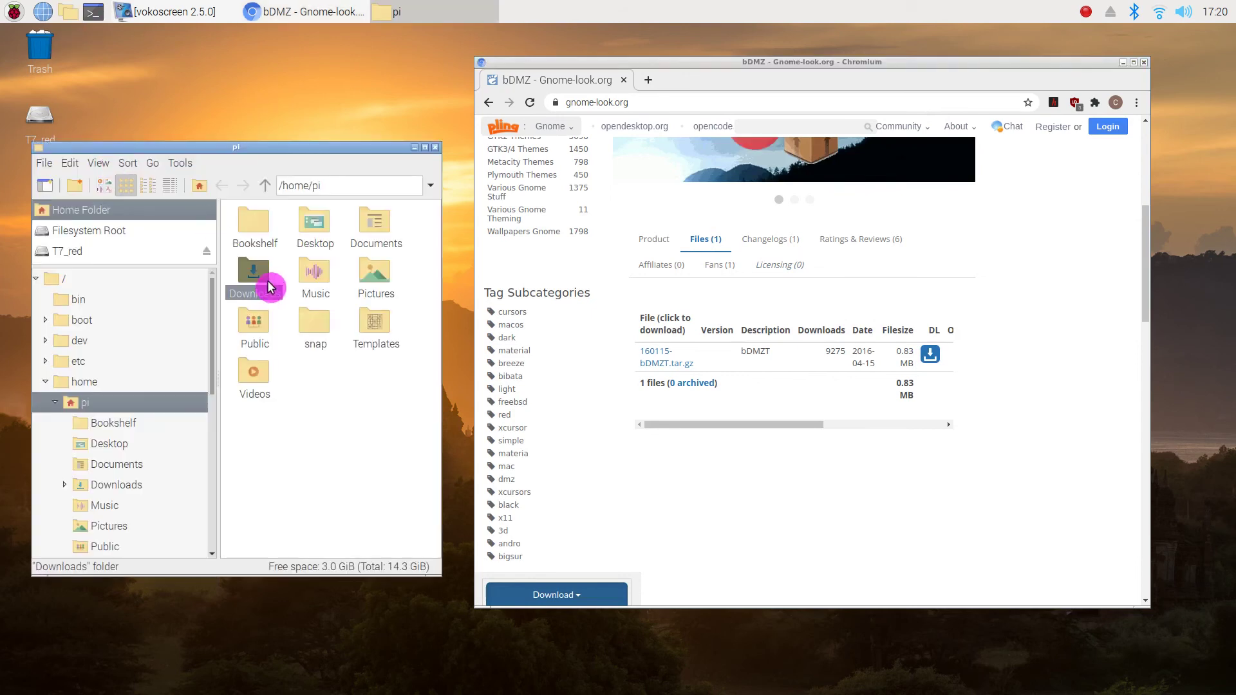
double_click(269, 287)
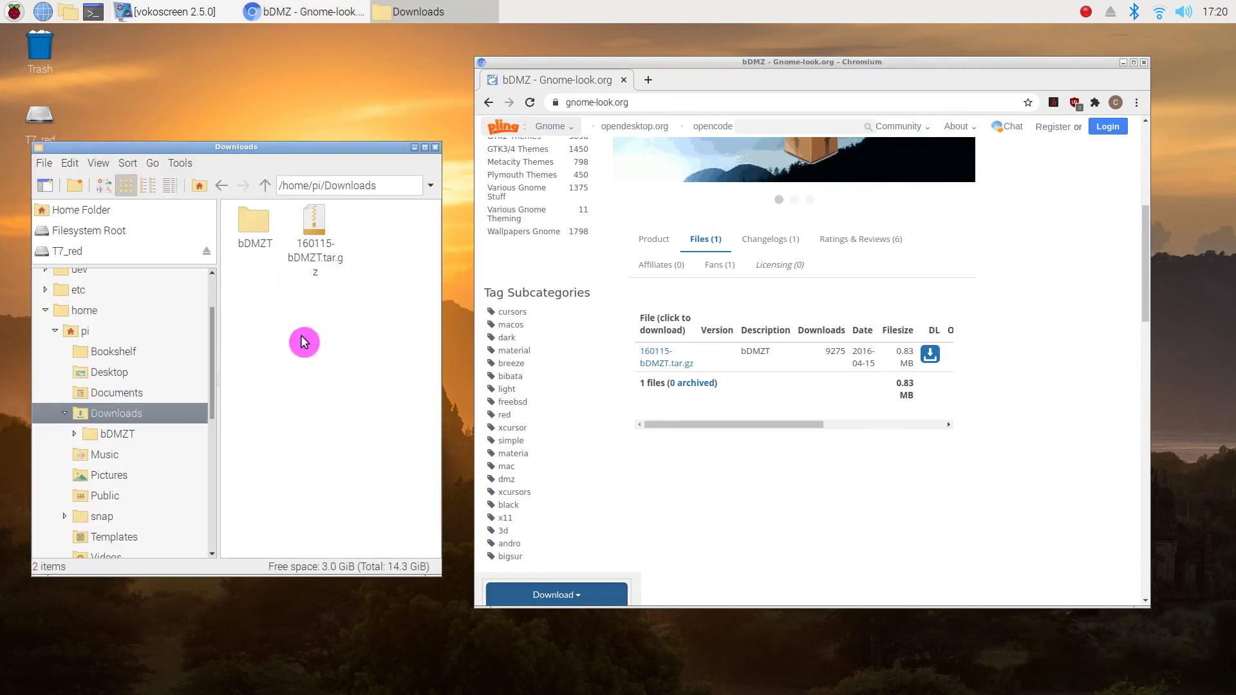
right_click(317, 219)
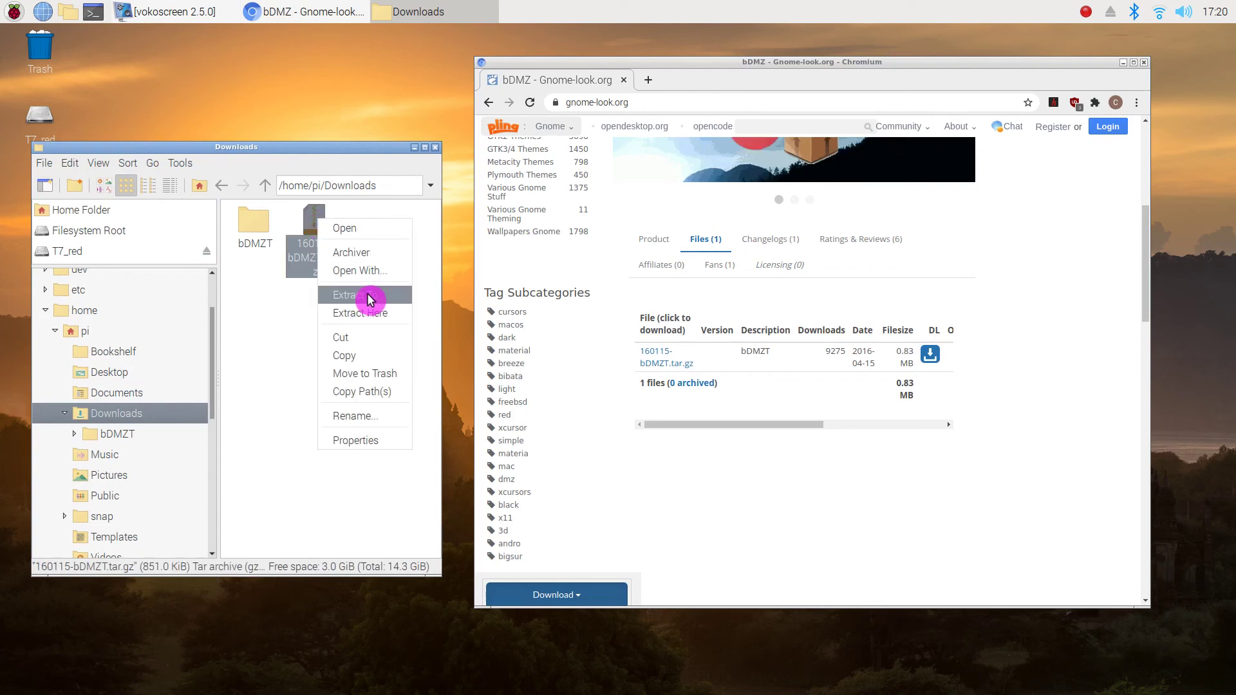
left_click(261, 233)
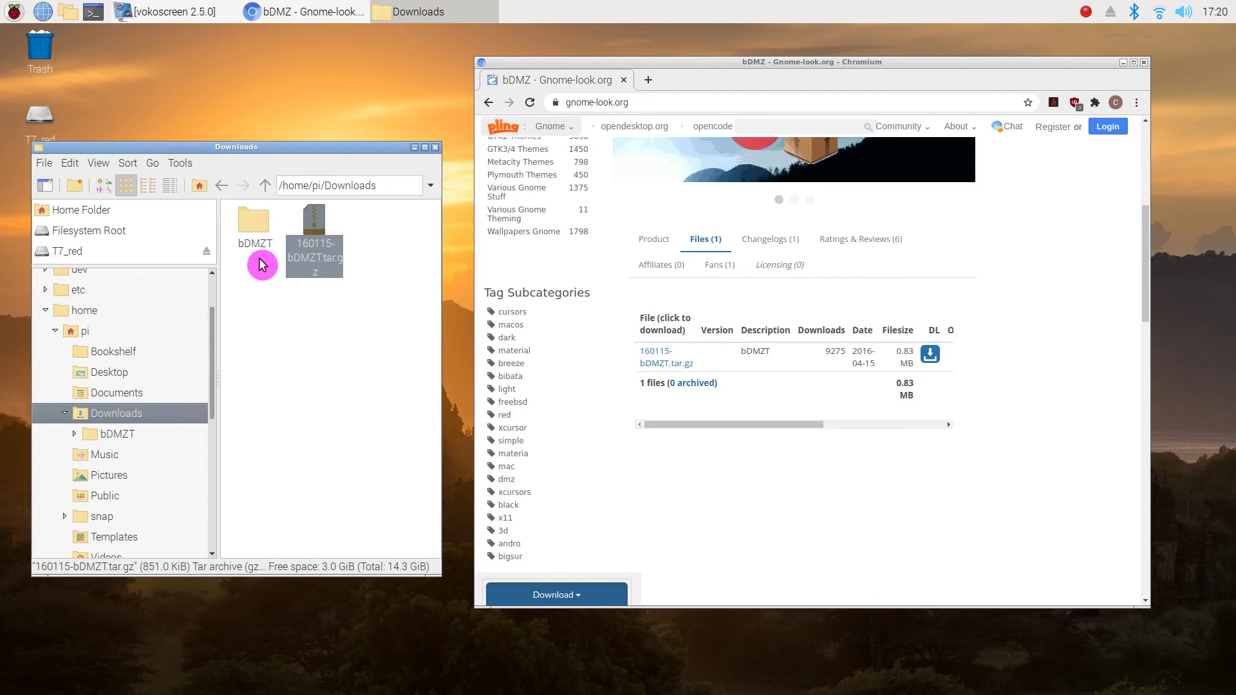
double_click(253, 223)
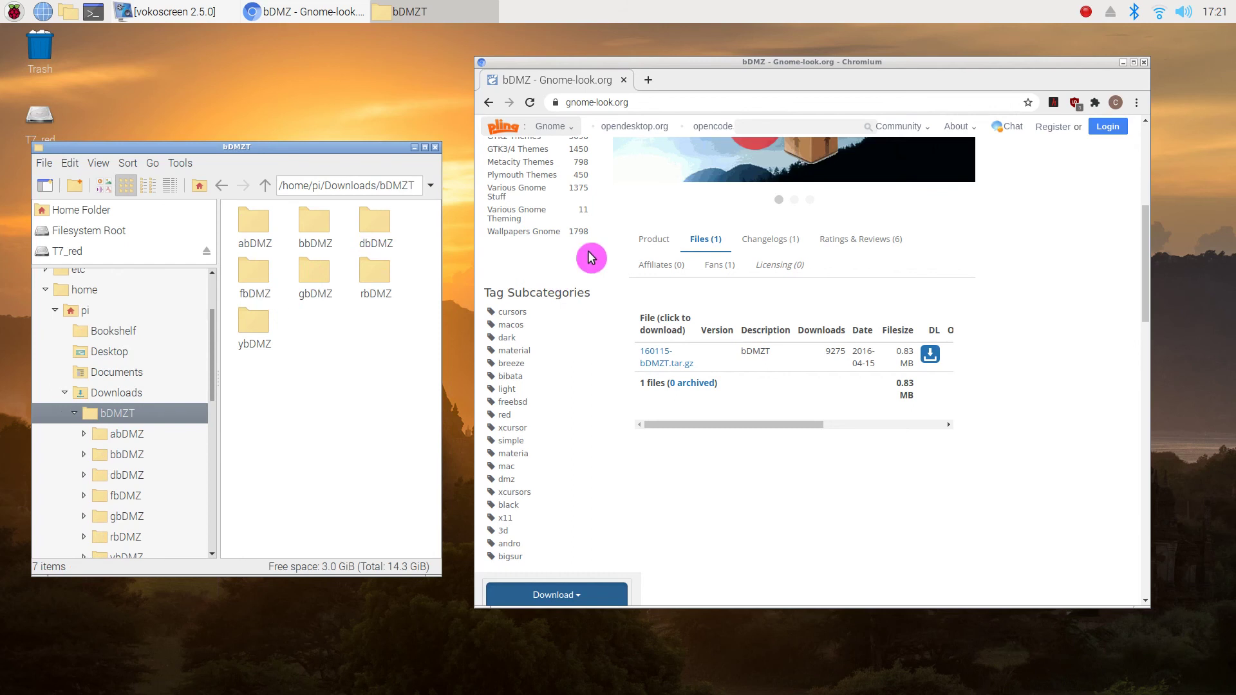
Step: Return to the bDMZ Product tab and scroll to the HOW TO INSTALL IT section
left_click(651, 242)
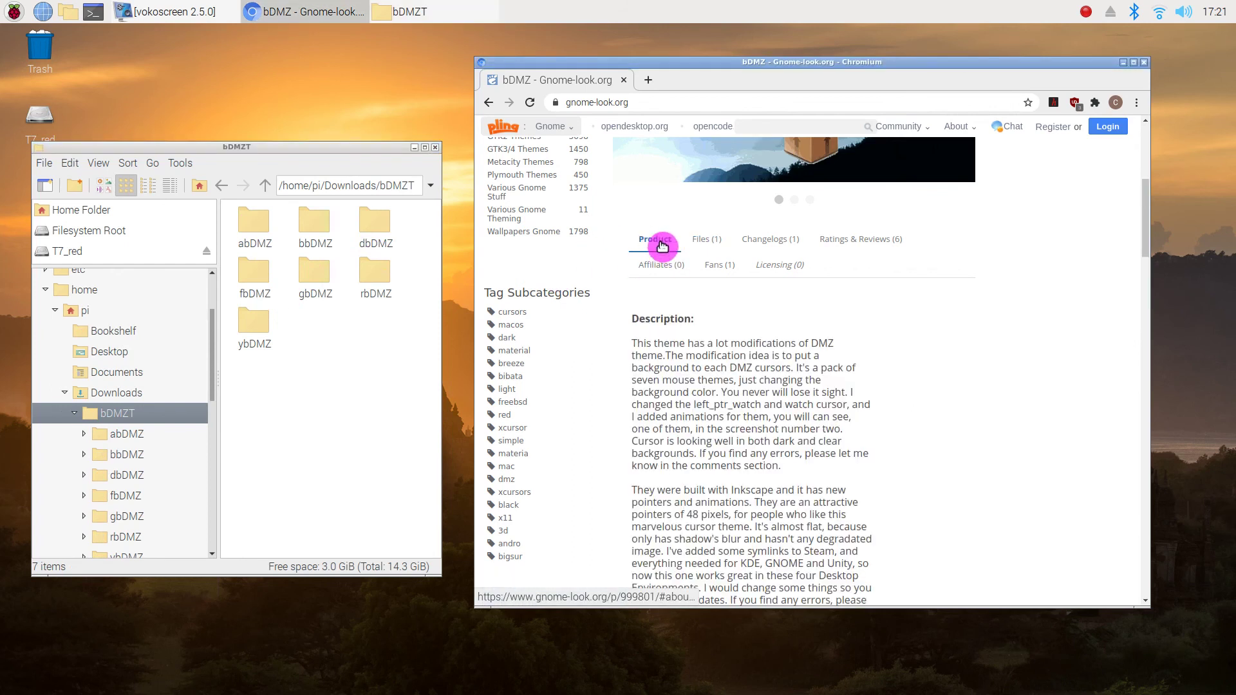
scroll(695, 328, "down", 9)
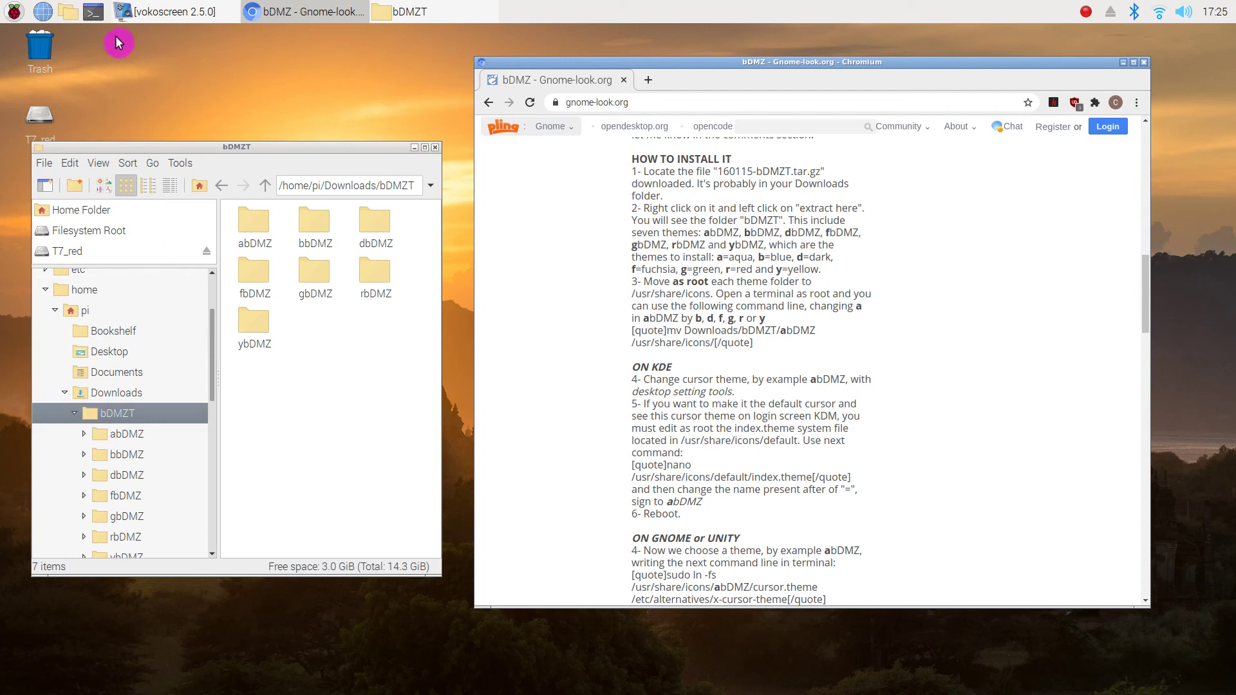
Step: In a new LXTerminal, run sudo mv Downloads/bDMZT/ybDMZ /usr/share/icons/, which fails: Directory not empty
left_click(93, 11)
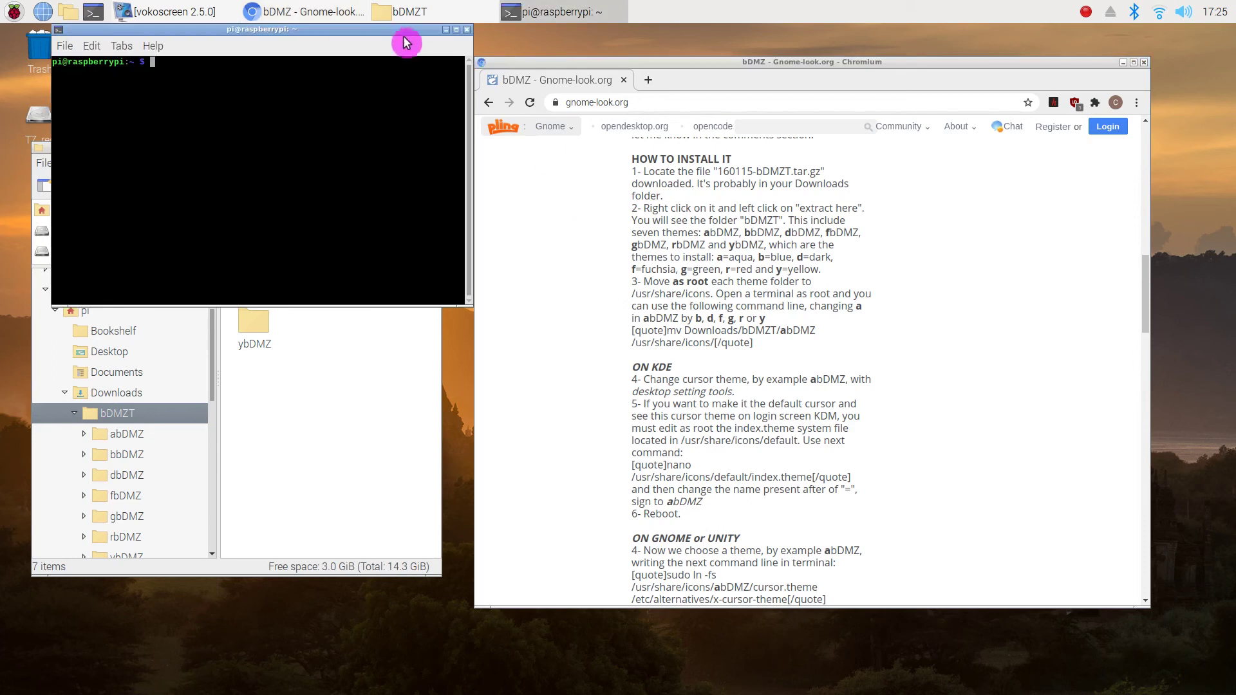
left_click_drag(394, 29, 908, 374)
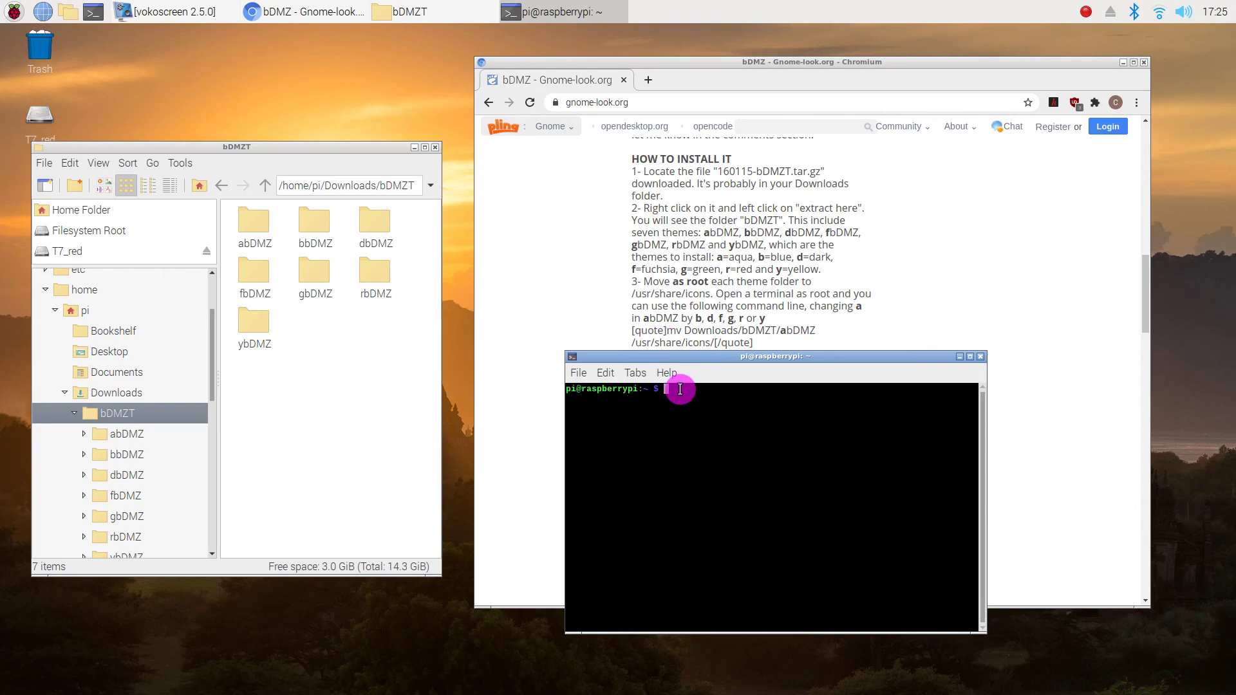
type("sudo mv Downloads/bDMZT/ybDMZ /us")
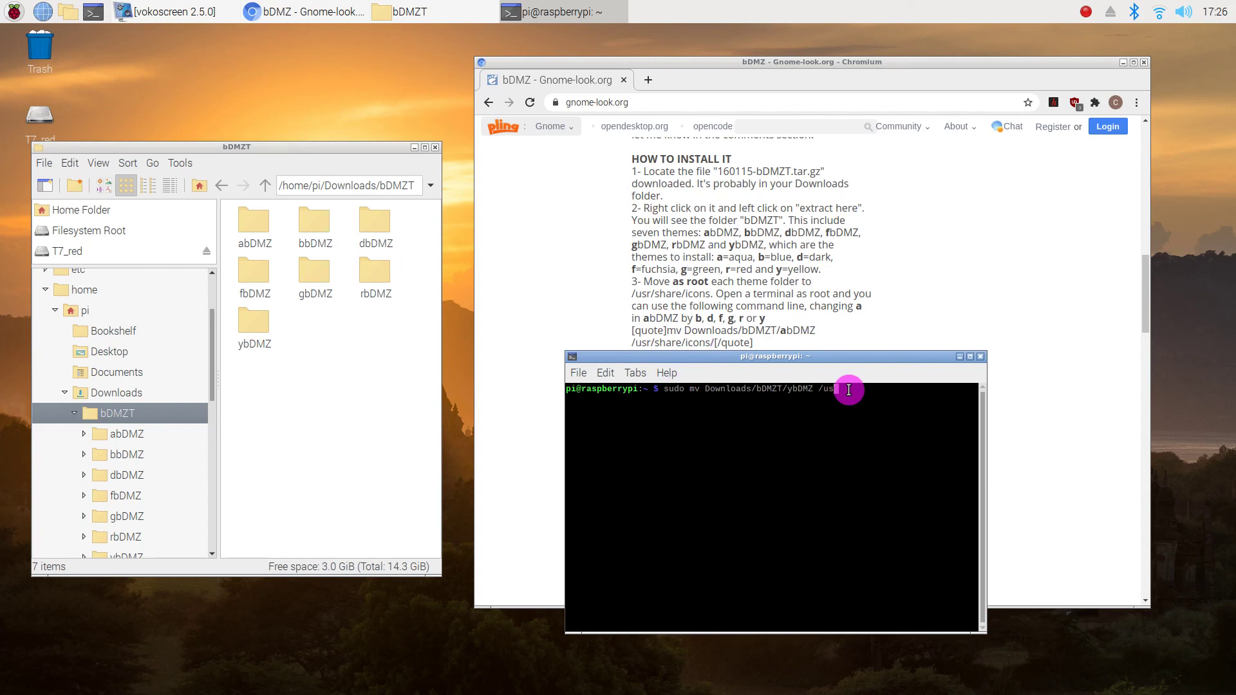
type("hare/icons/")
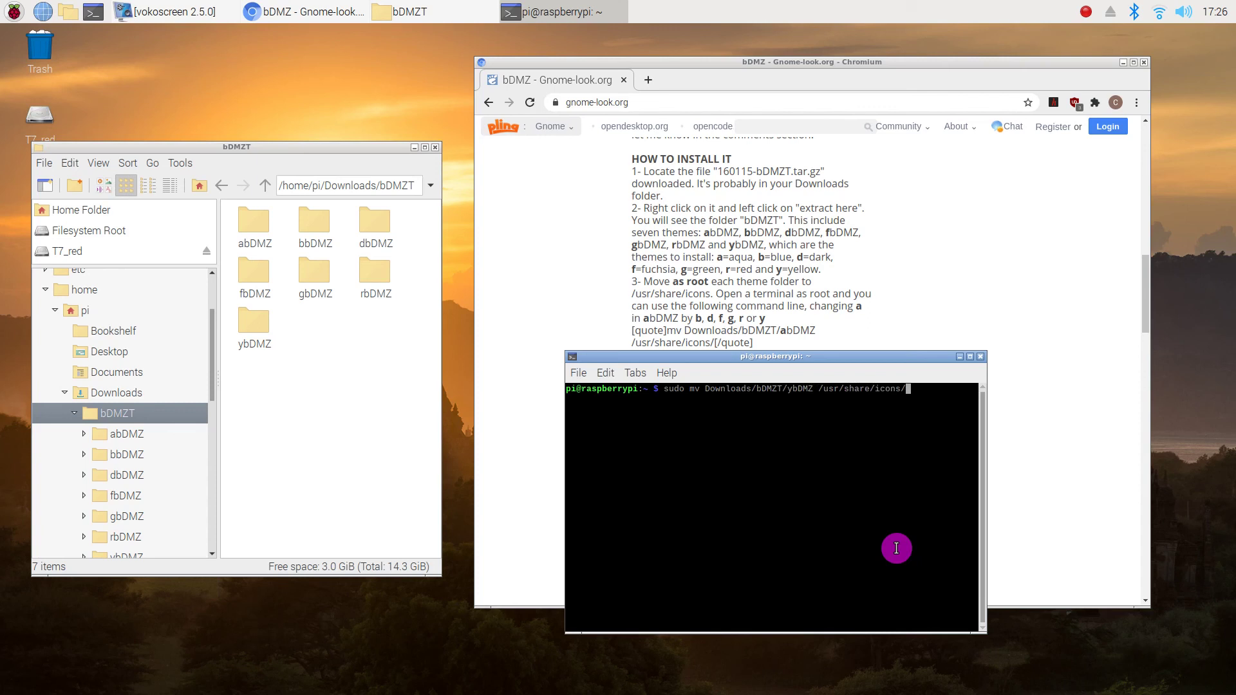
key("Return")
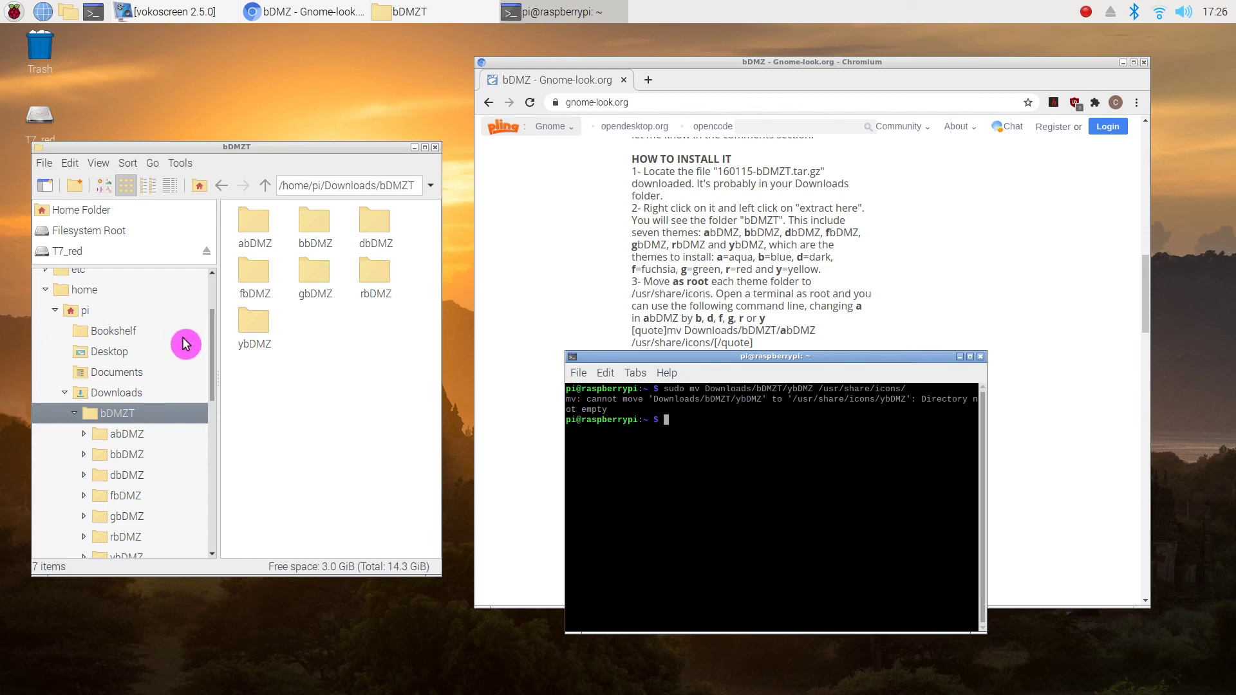
Step: Expand the folder tree from the filesystem root down to usr > share
left_click_drag(210, 350, 221, 314)
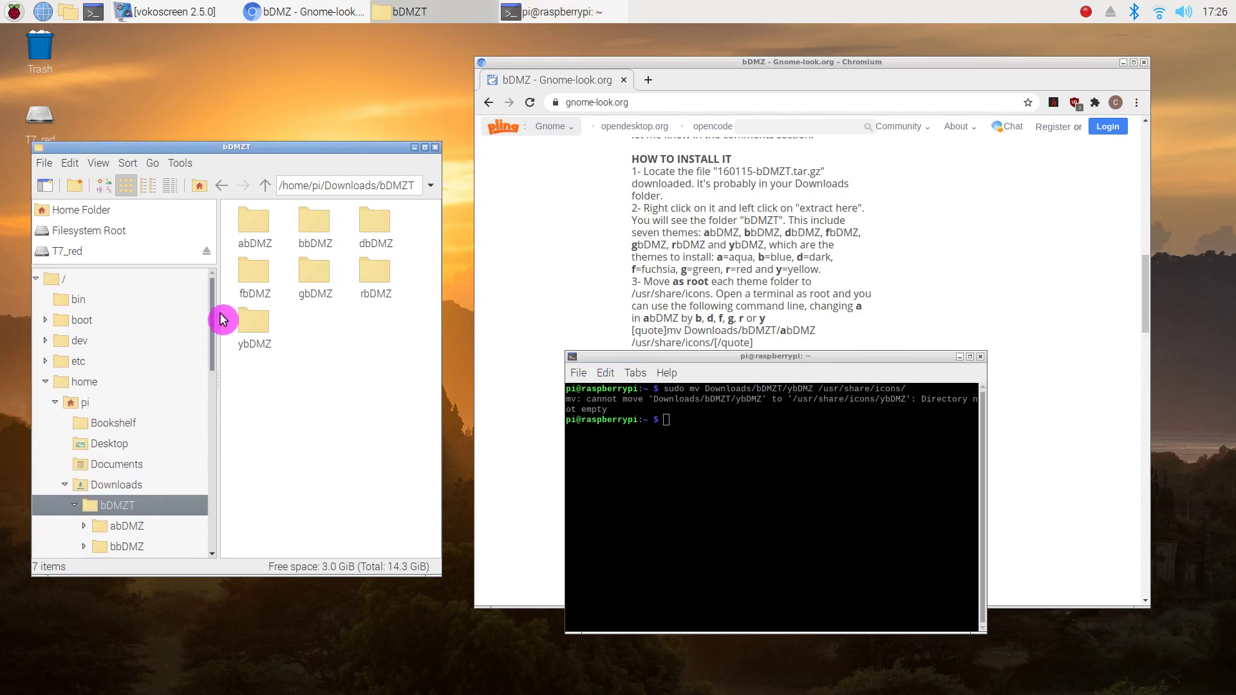
left_click(36, 280)
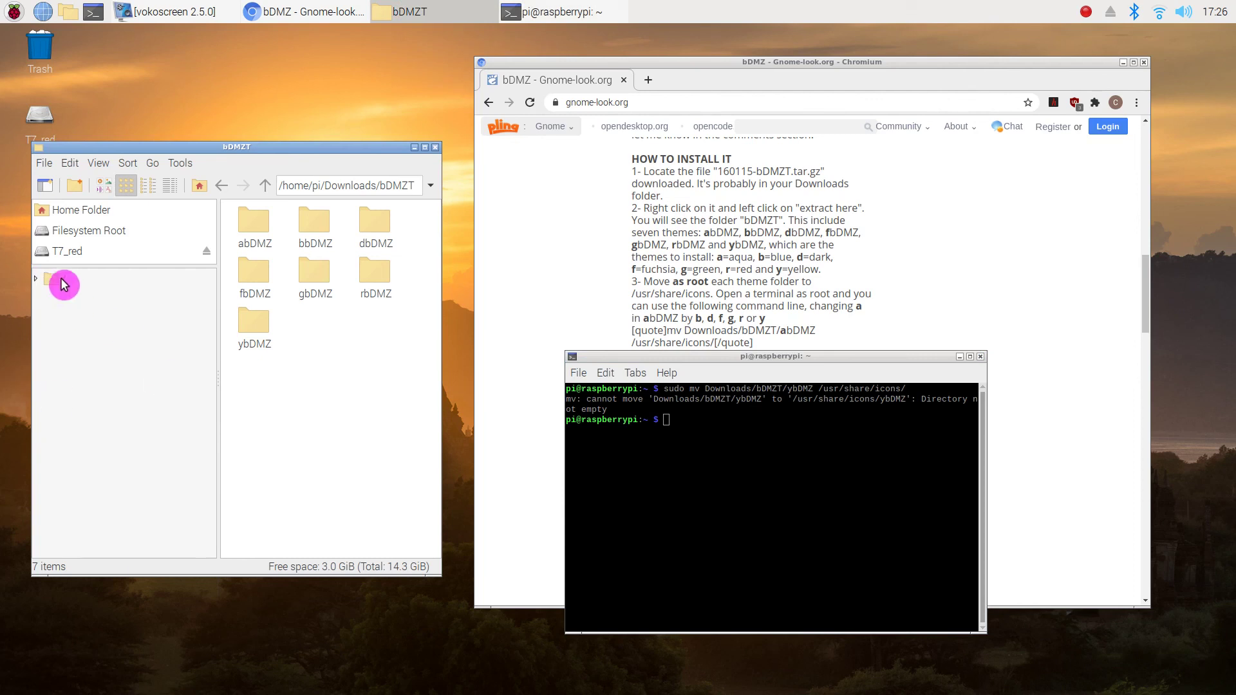
left_click(36, 280)
scroll(91, 373, "down", 5)
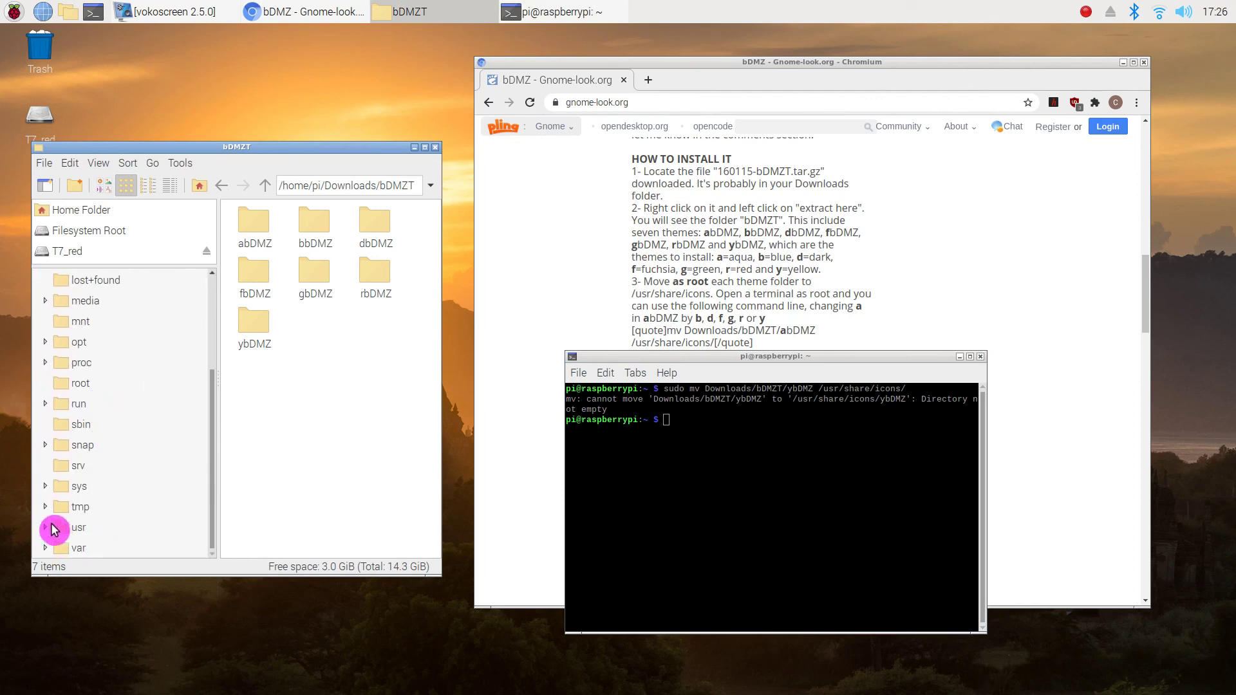
left_click(45, 528)
scroll(110, 502, "down", 3)
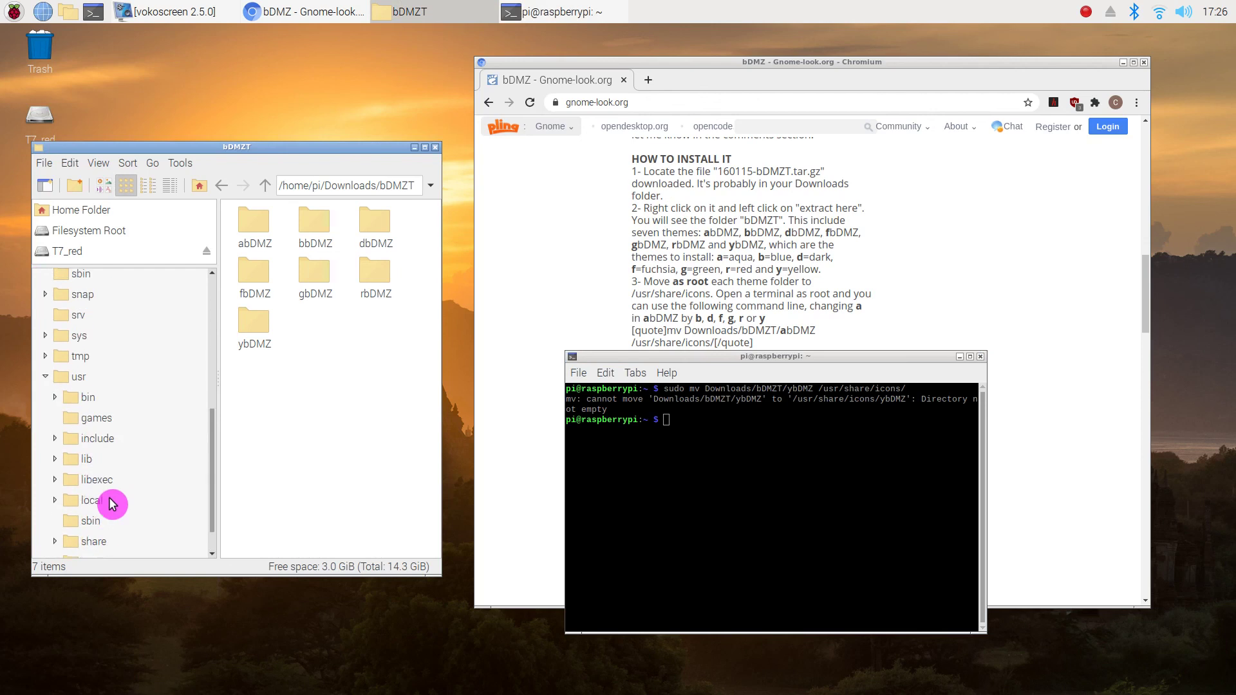
left_click(56, 507)
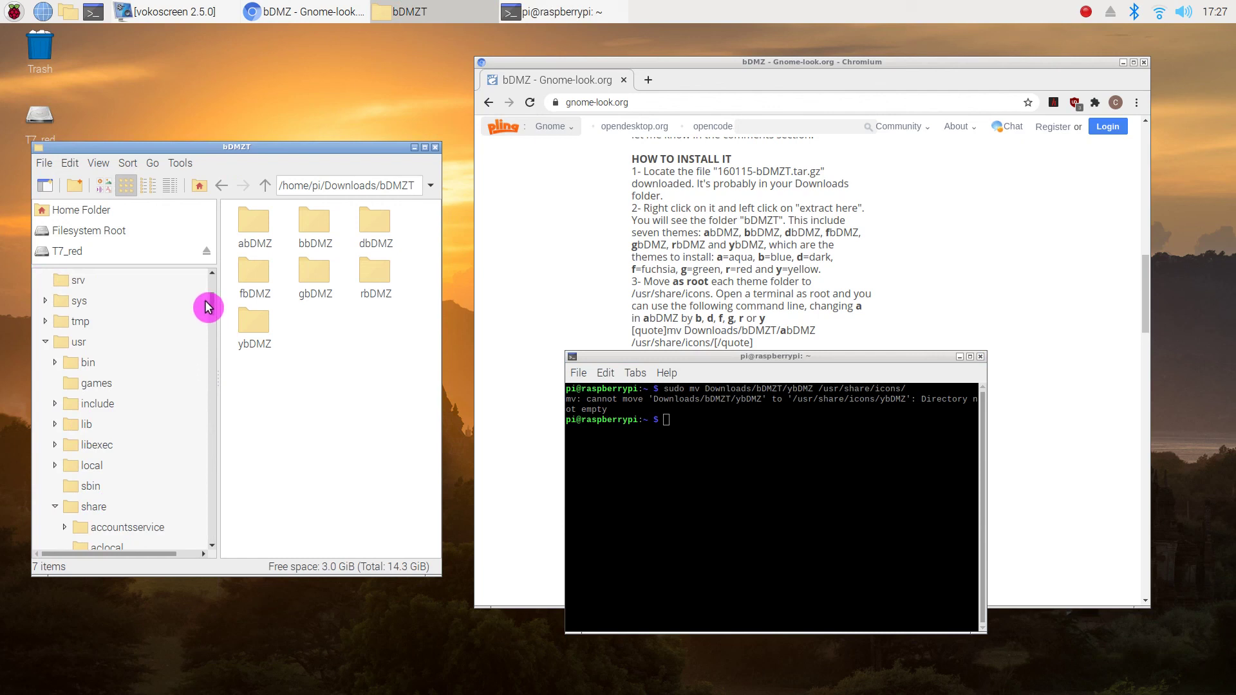
Step: Show /usr/share/icons with the bDMZ folders abDMZ to ybDMZ, then close the file manager
left_click_drag(212, 303, 184, 420)
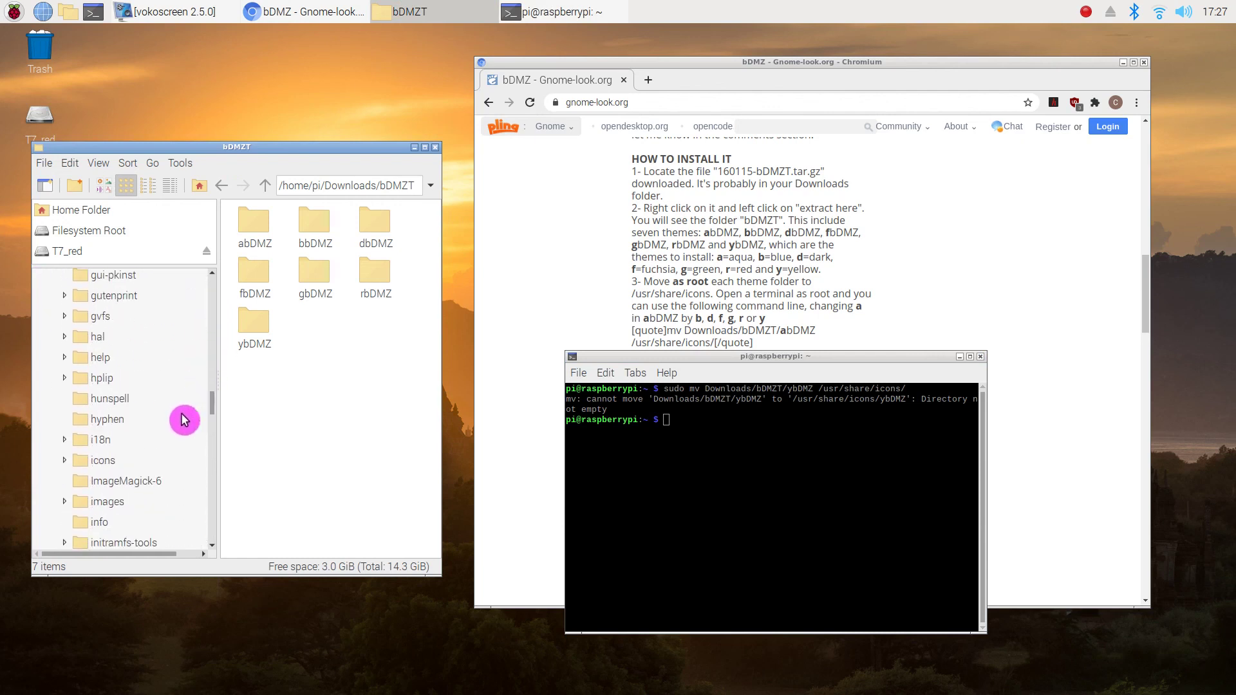
left_click(64, 461)
left_click(76, 463)
left_click(76, 463)
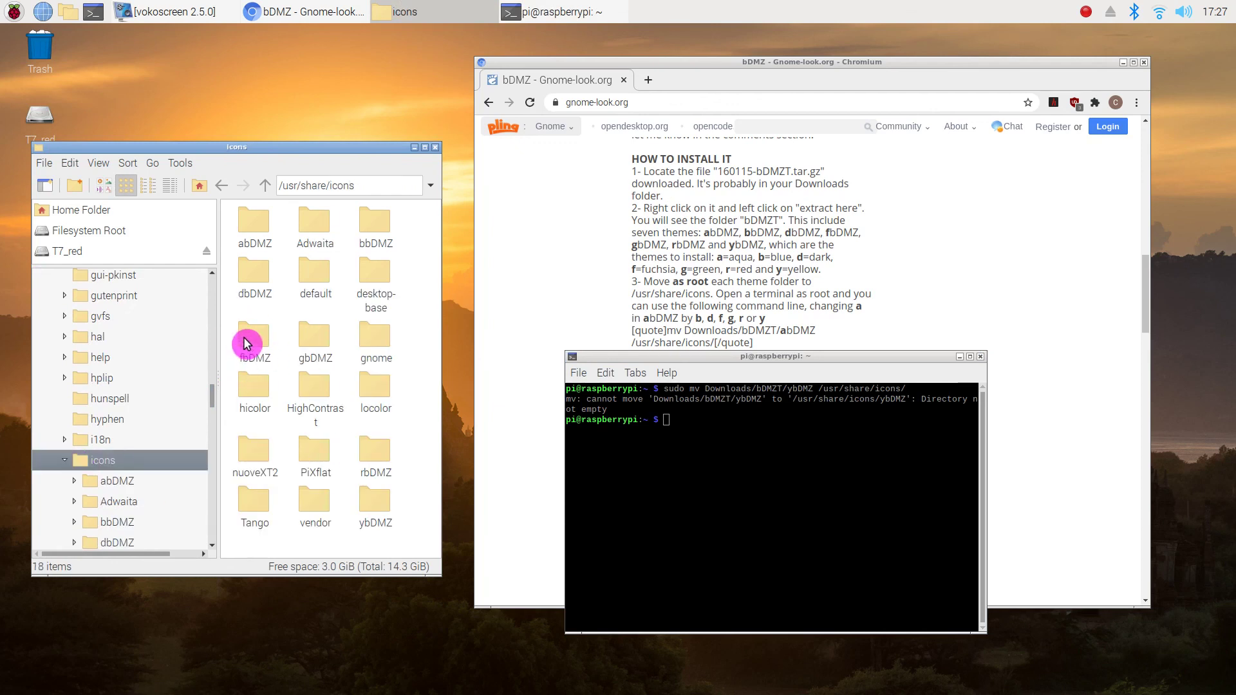
left_click(435, 148)
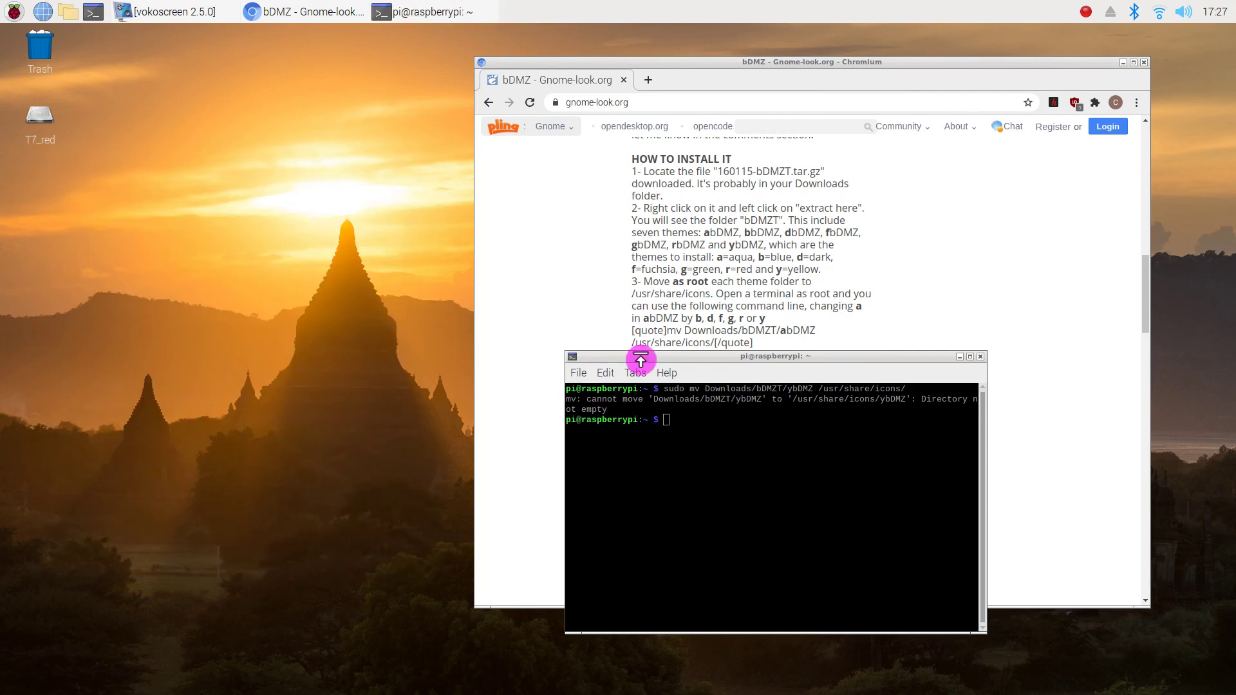
Step: Run lxappearance in the terminal to open Customize Look and Feel
left_click(664, 421)
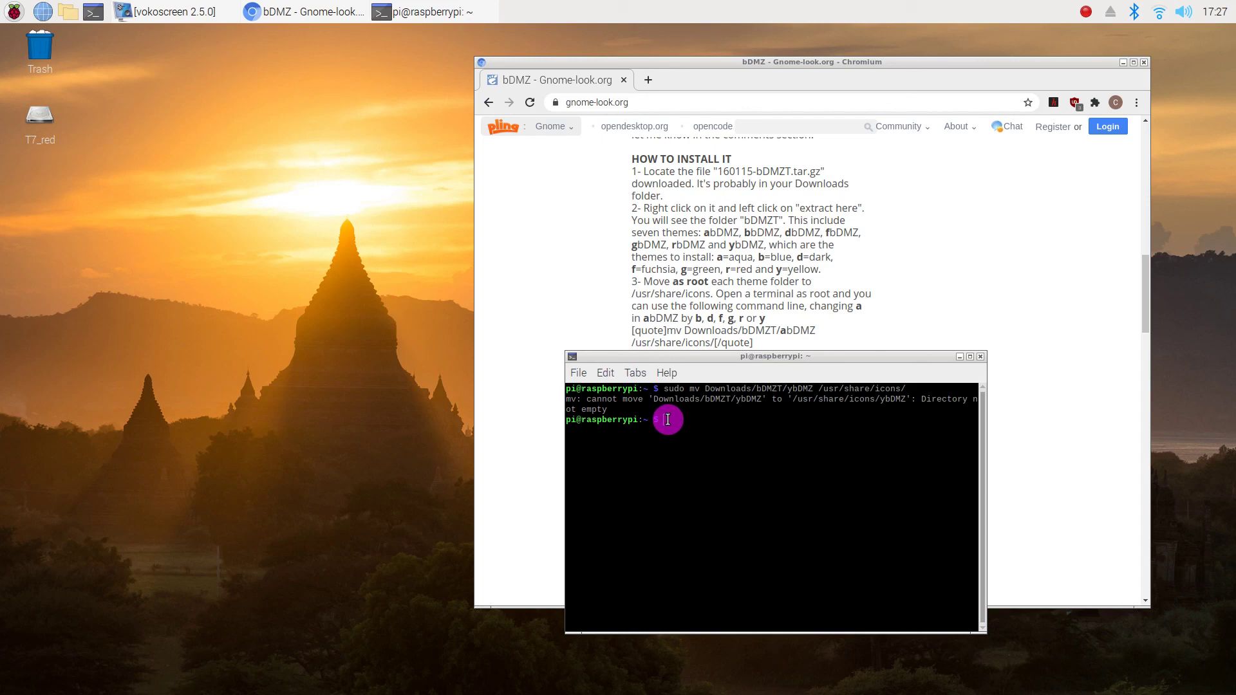
left_click(780, 444)
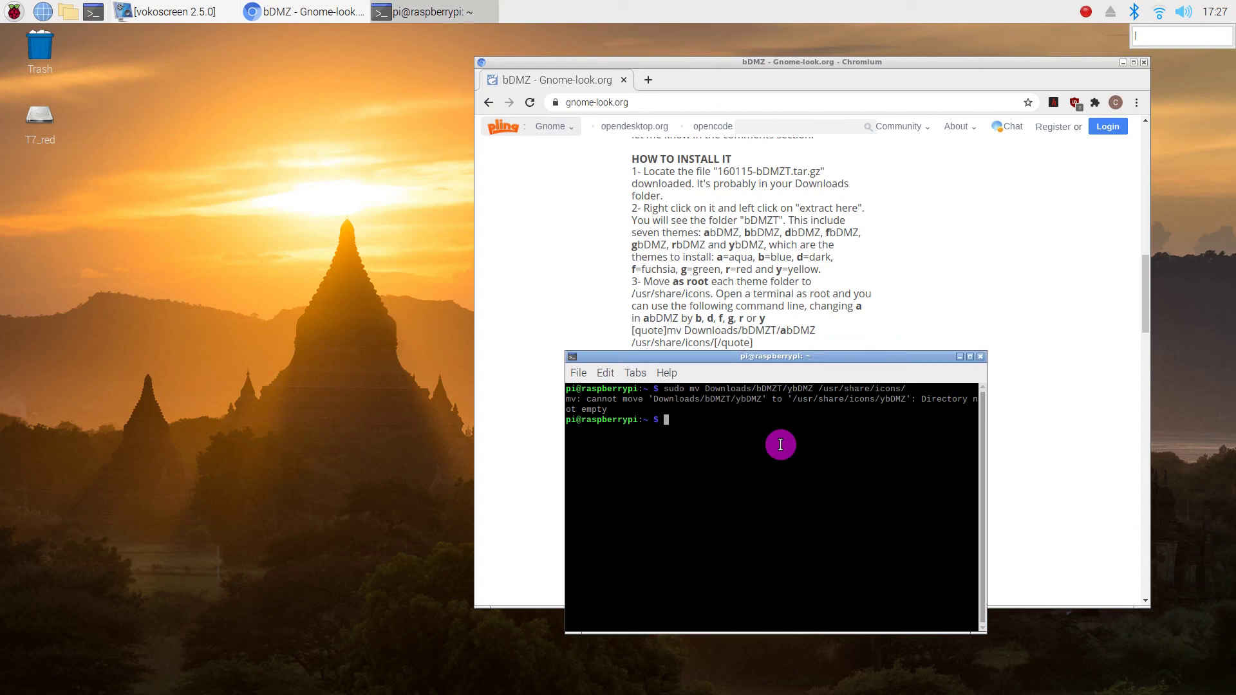
type("lxappearance")
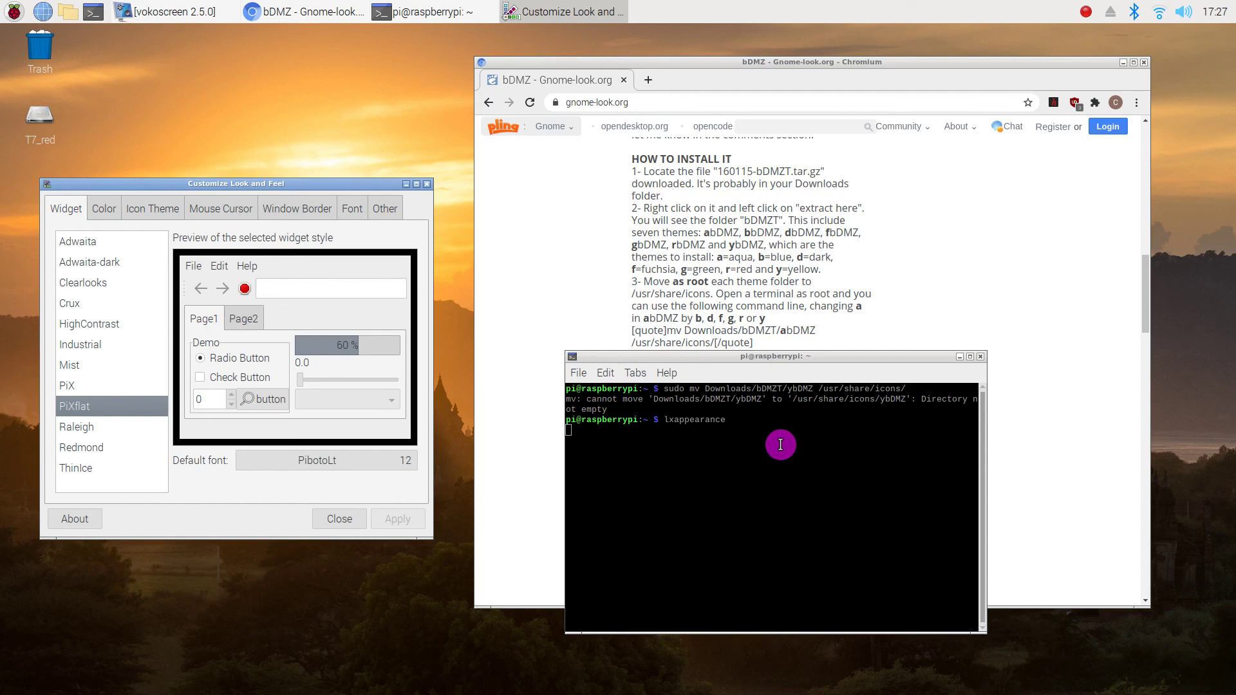
Step: Preview gbDMZ, rbDMZ, ybDMZ, abDMZ, bbDMZ and dbDMZ cursors, then apply yellow ybDMZ
left_click(215, 214)
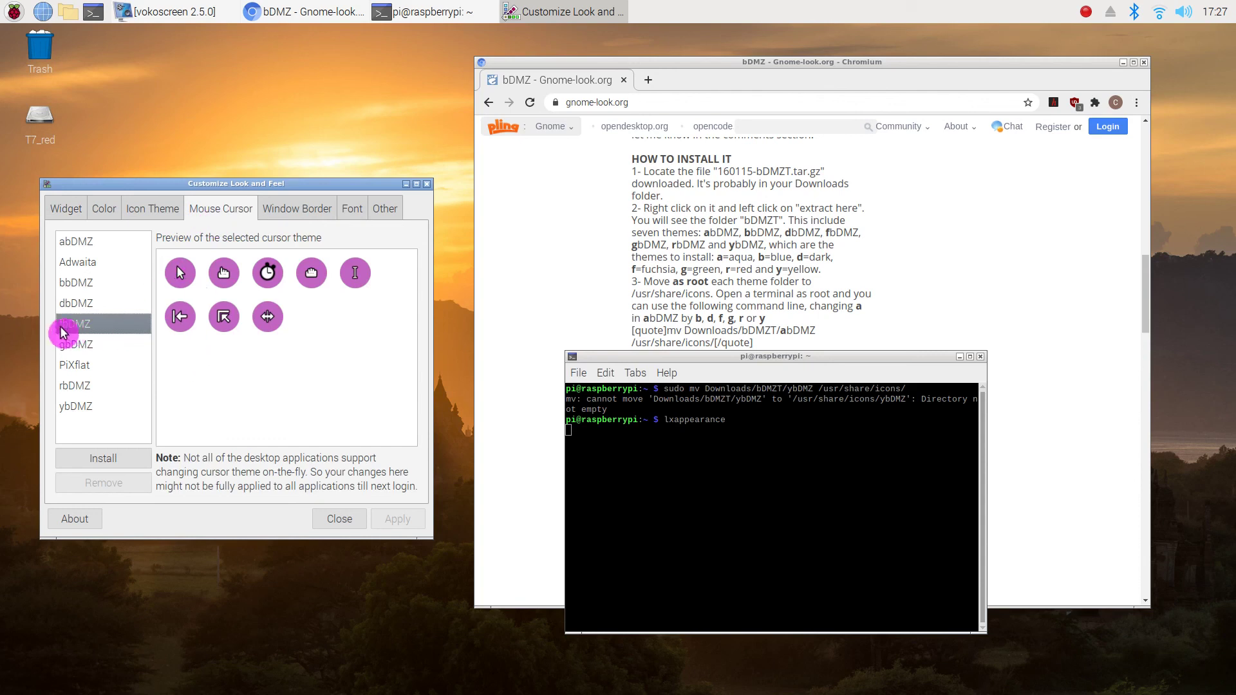
left_click(78, 349)
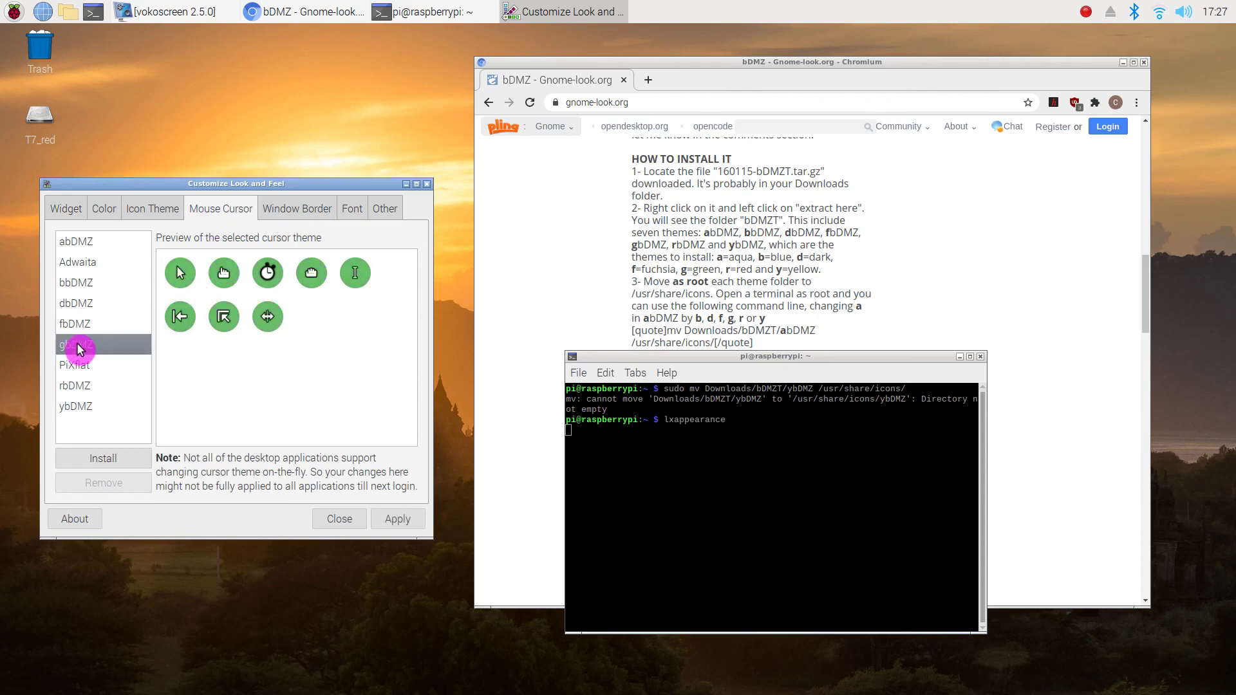
left_click(79, 388)
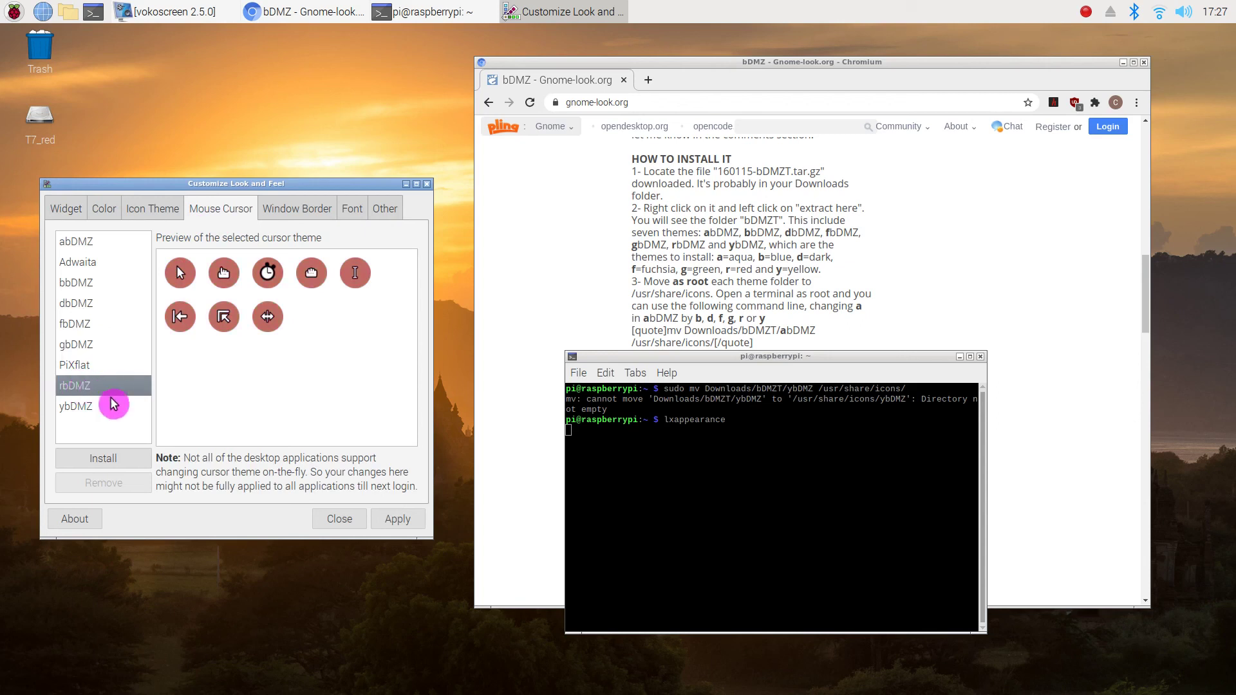
left_click(91, 411)
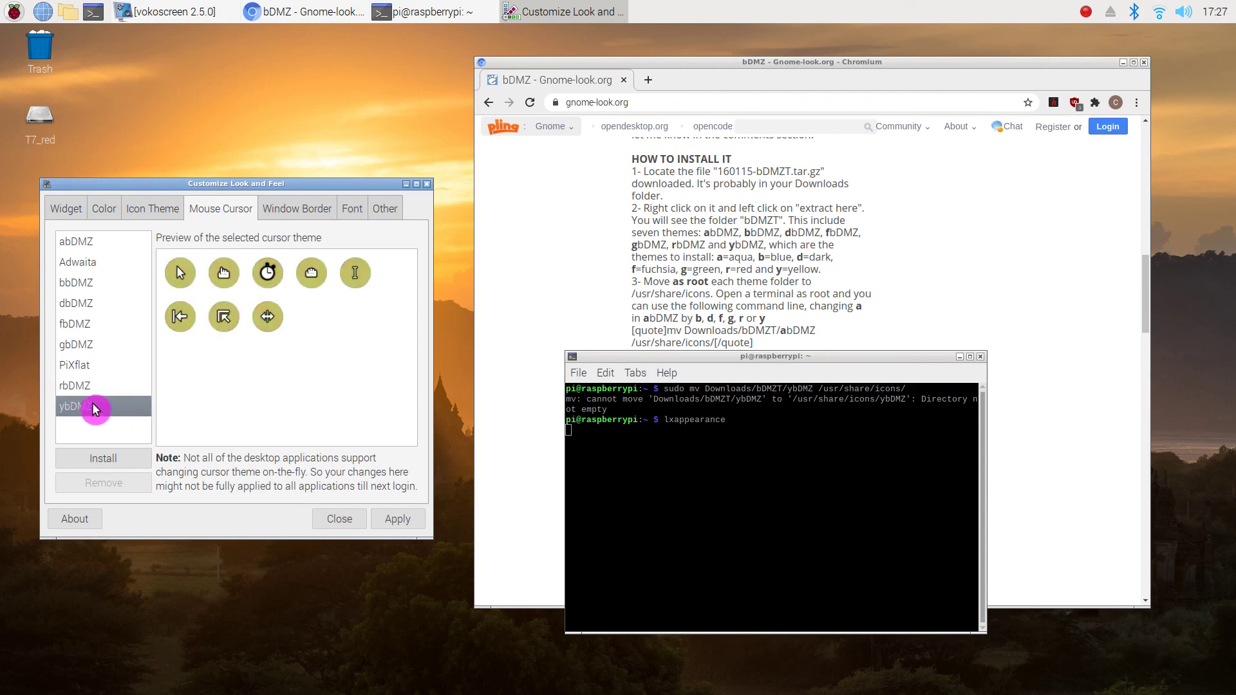
left_click(69, 245)
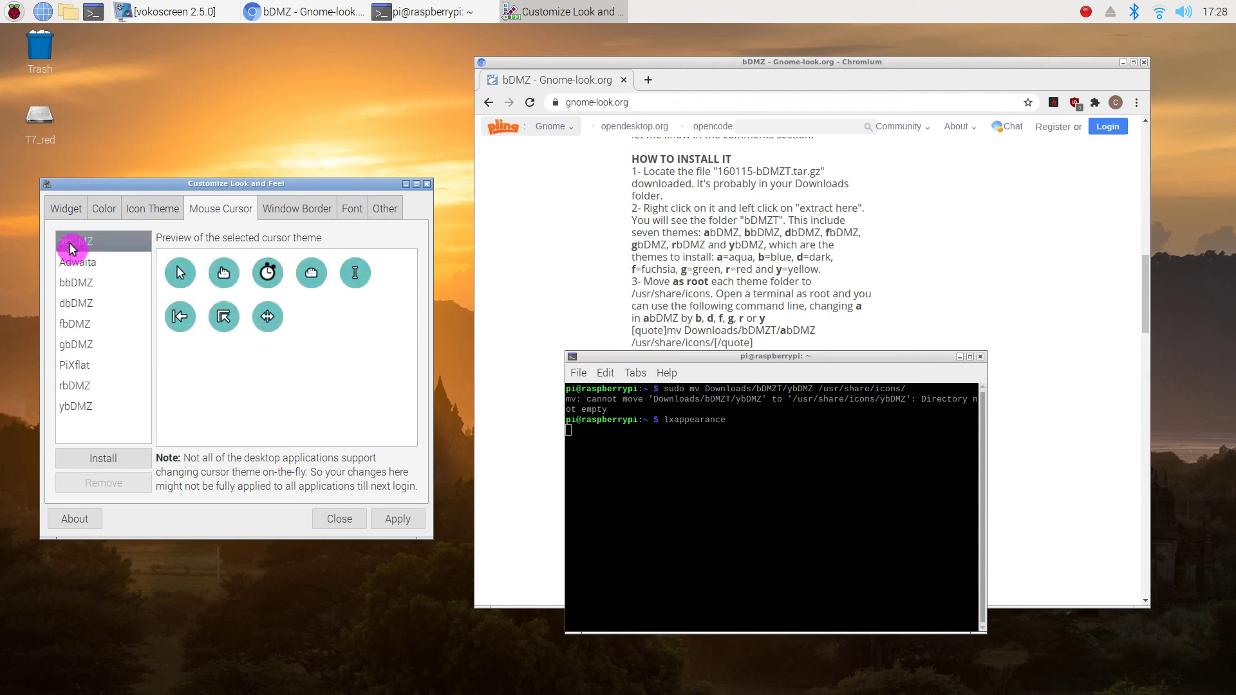
left_click(79, 285)
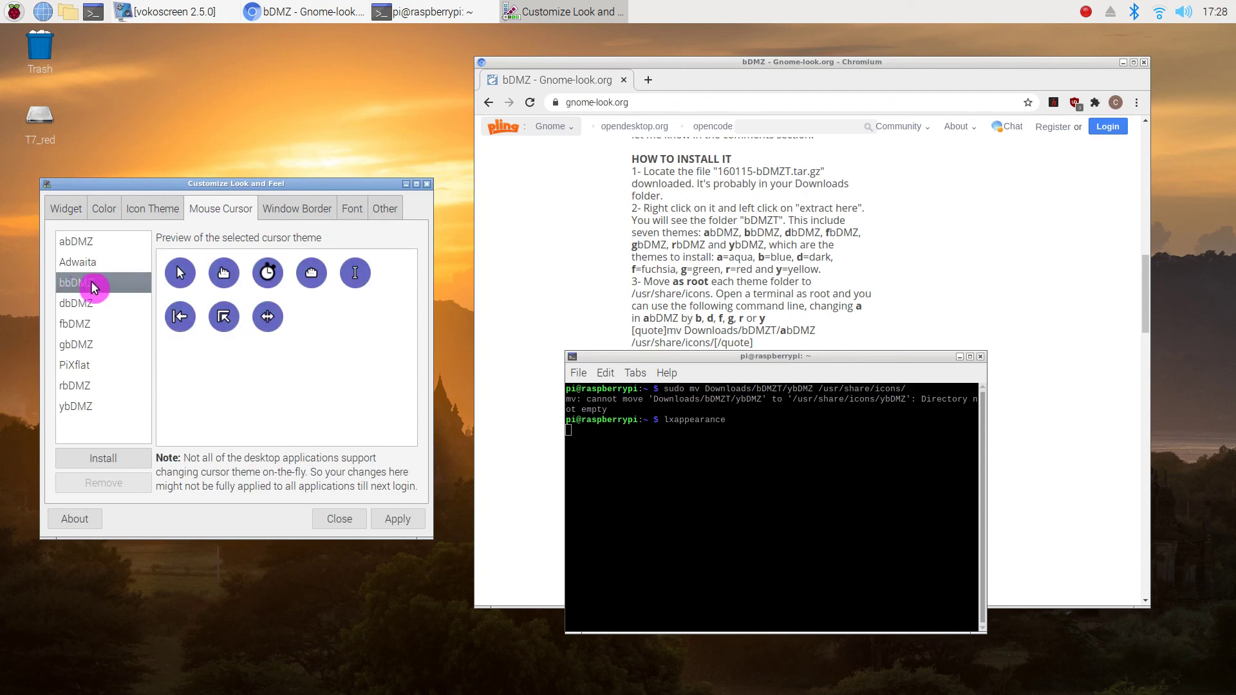
left_click(82, 305)
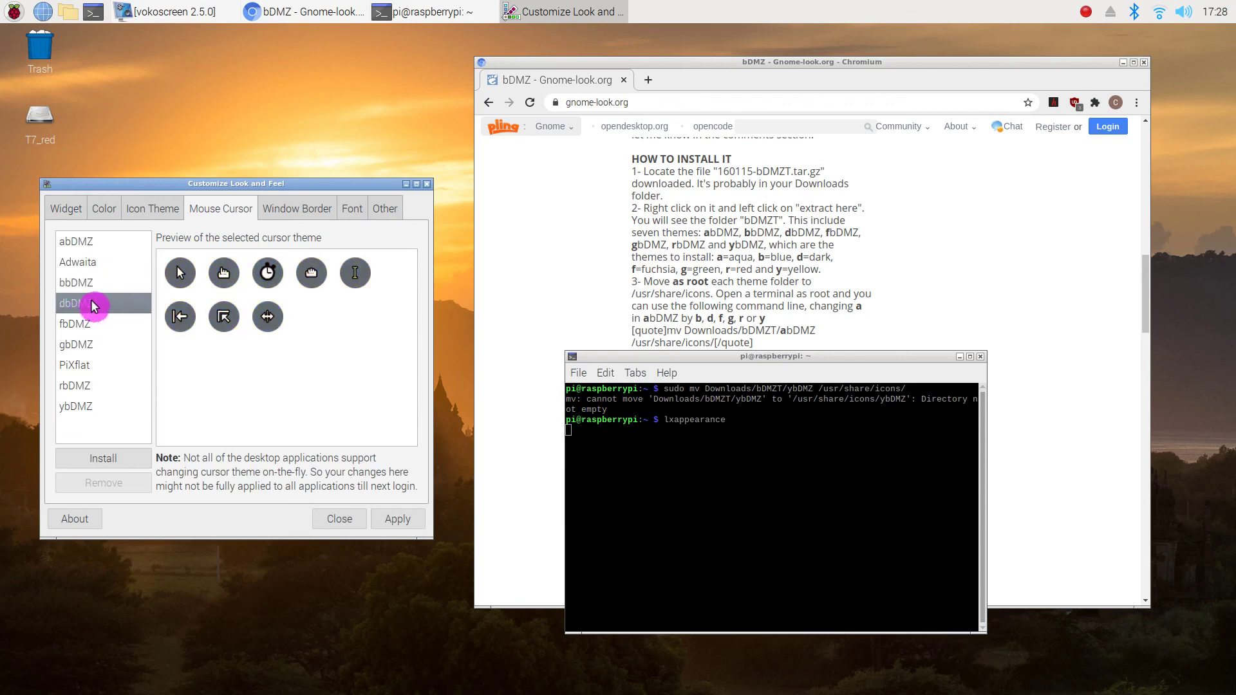
left_click(82, 410)
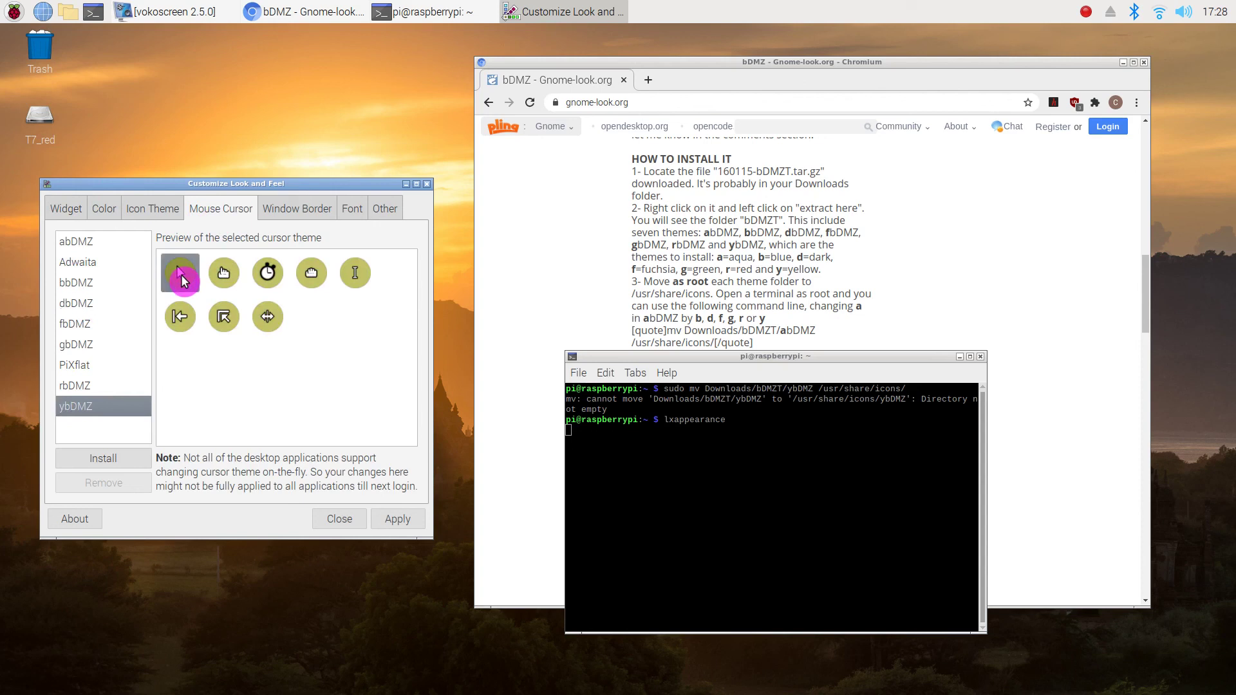
left_click(399, 528)
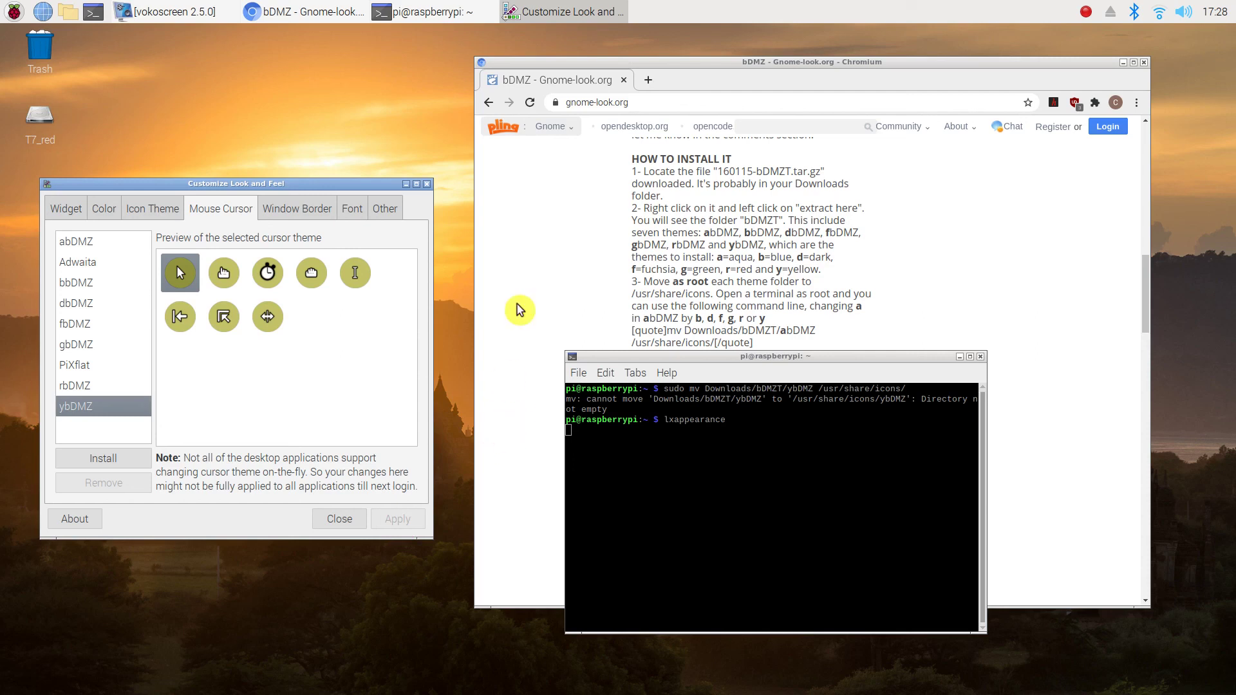
Step: Apply PiXflat as the mouse cursor theme and close Customize Look and Feel
left_click(605, 374)
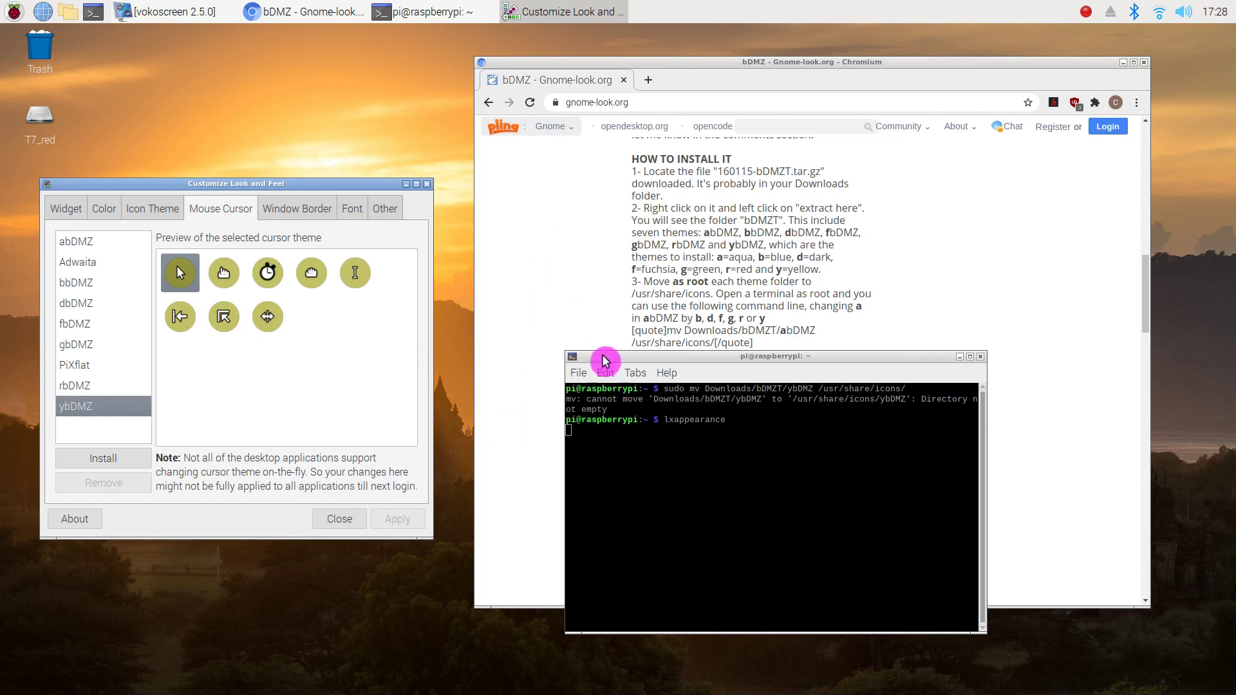
left_click(603, 371)
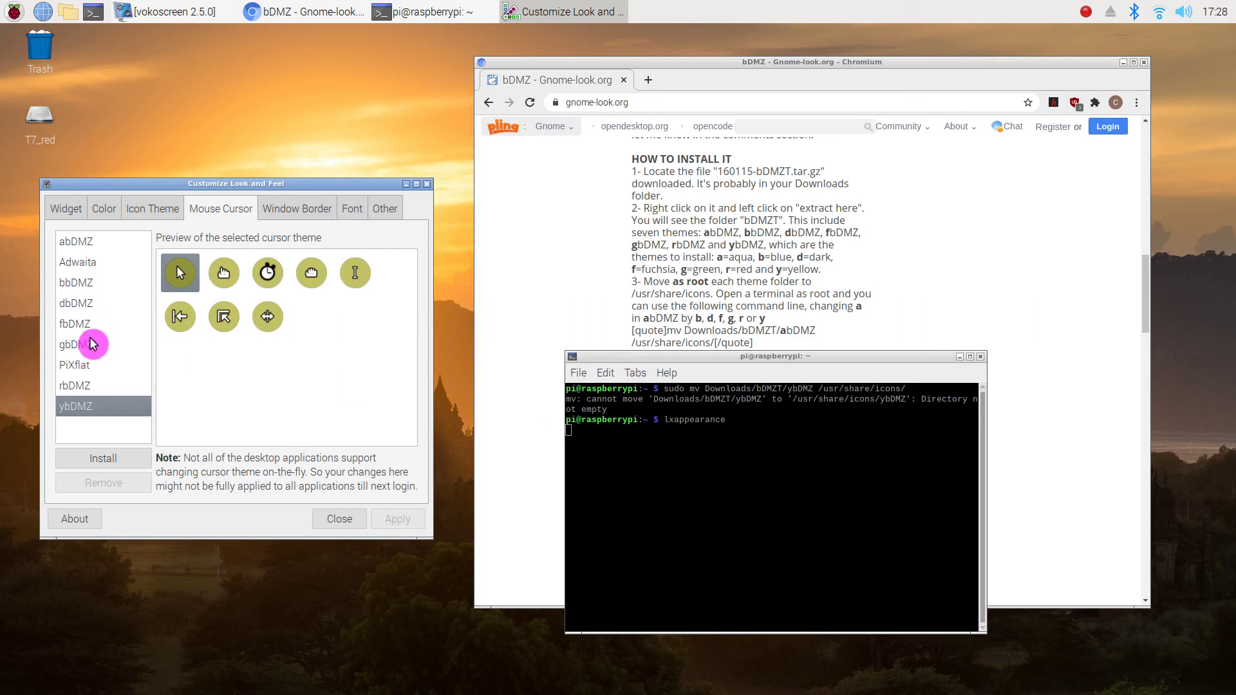
left_click(74, 370)
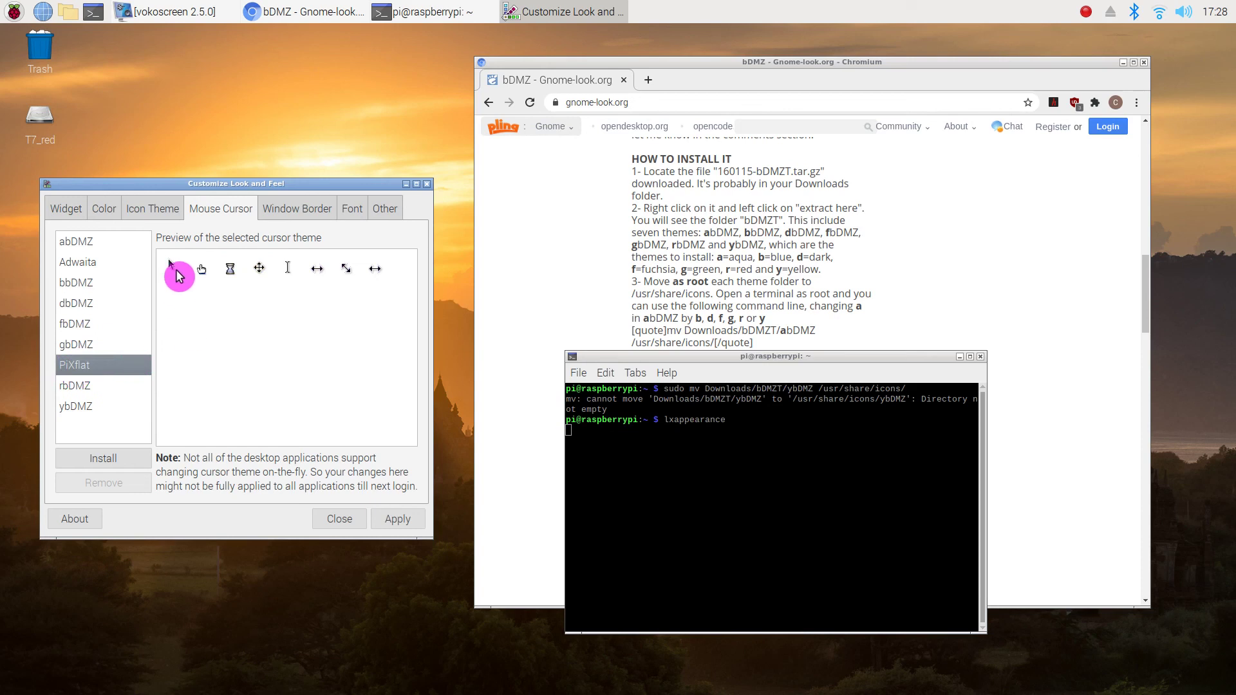
left_click(406, 517)
left_click(460, 439)
left_click(335, 521)
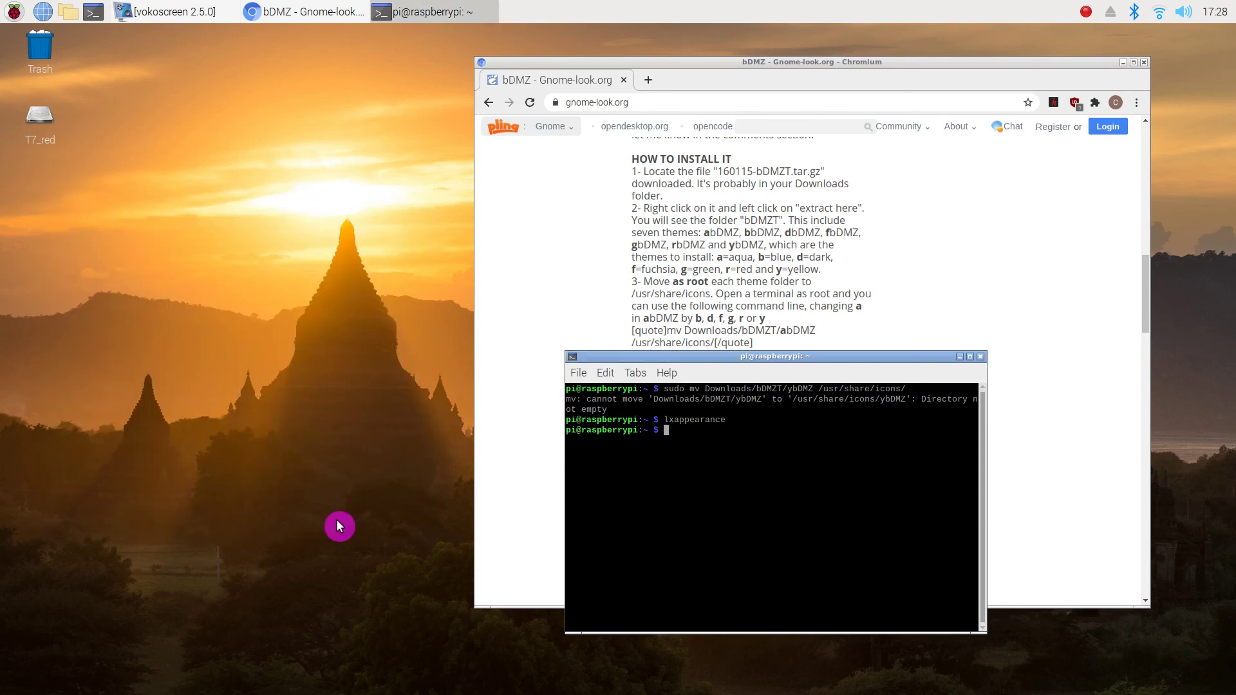